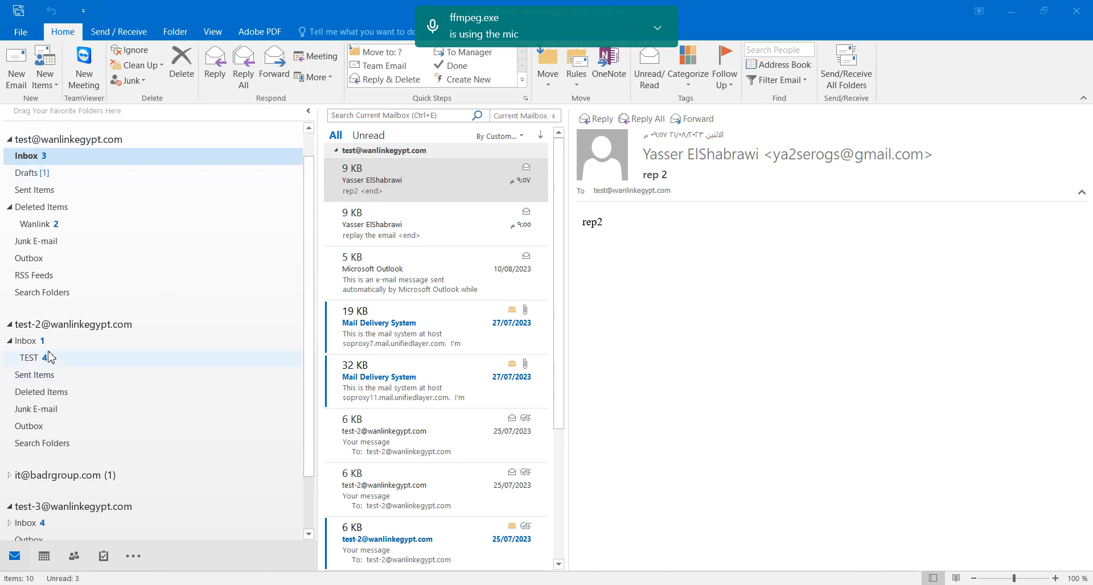
Preview the recent reply messages and the rep2 message, check the More respond options, then start a new email.
click(477, 242)
click(446, 267)
click(410, 173)
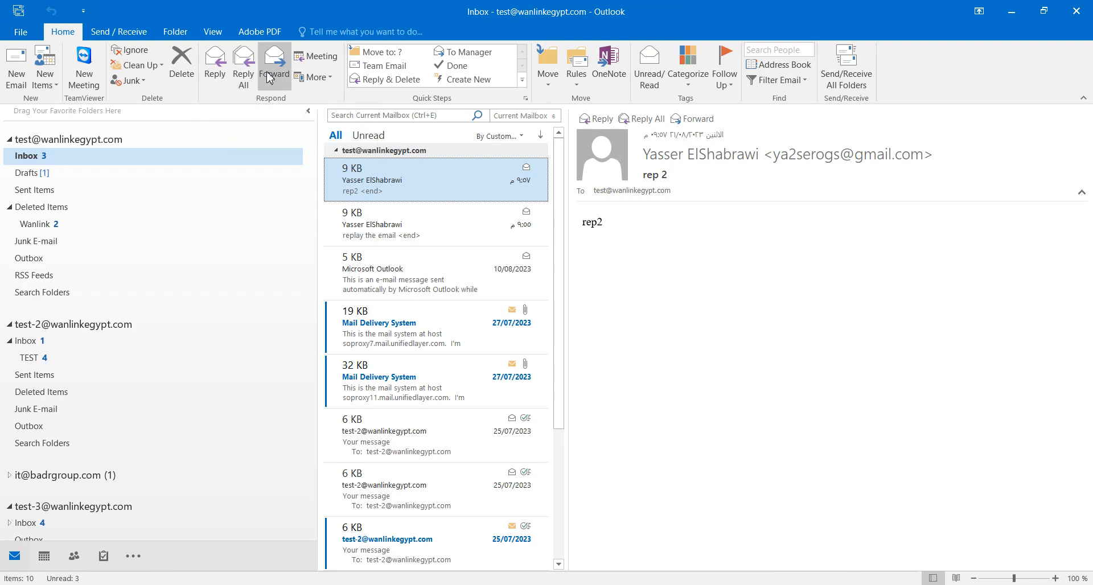
click(332, 78)
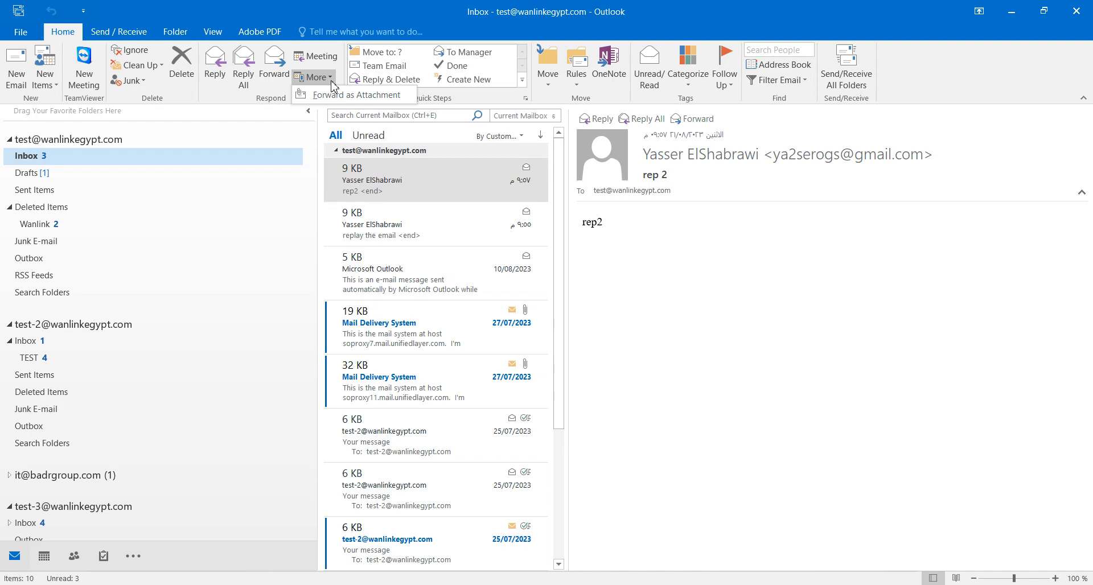
click(17, 71)
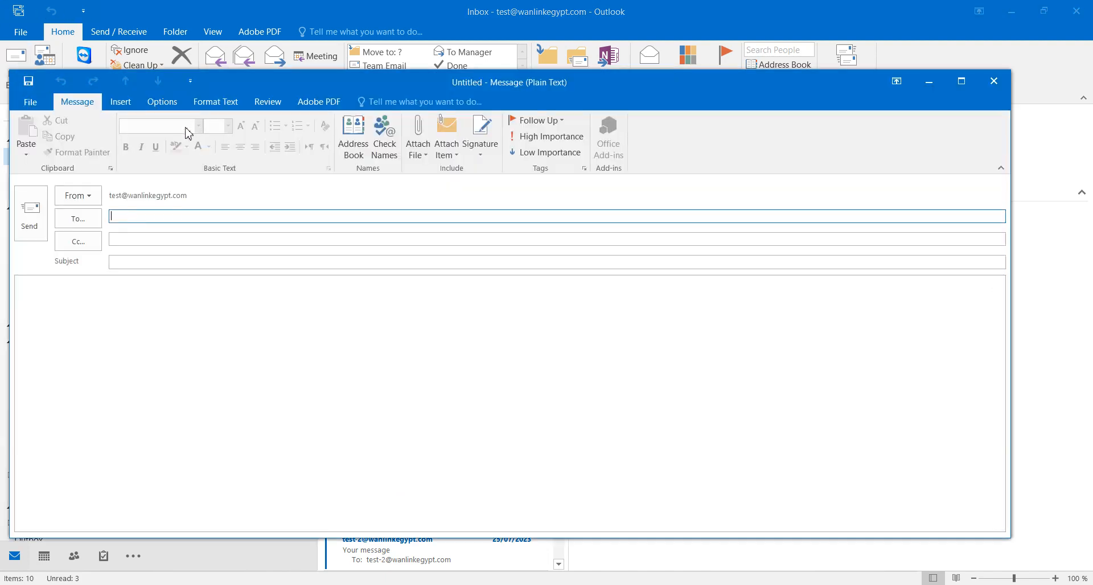
click(93, 197)
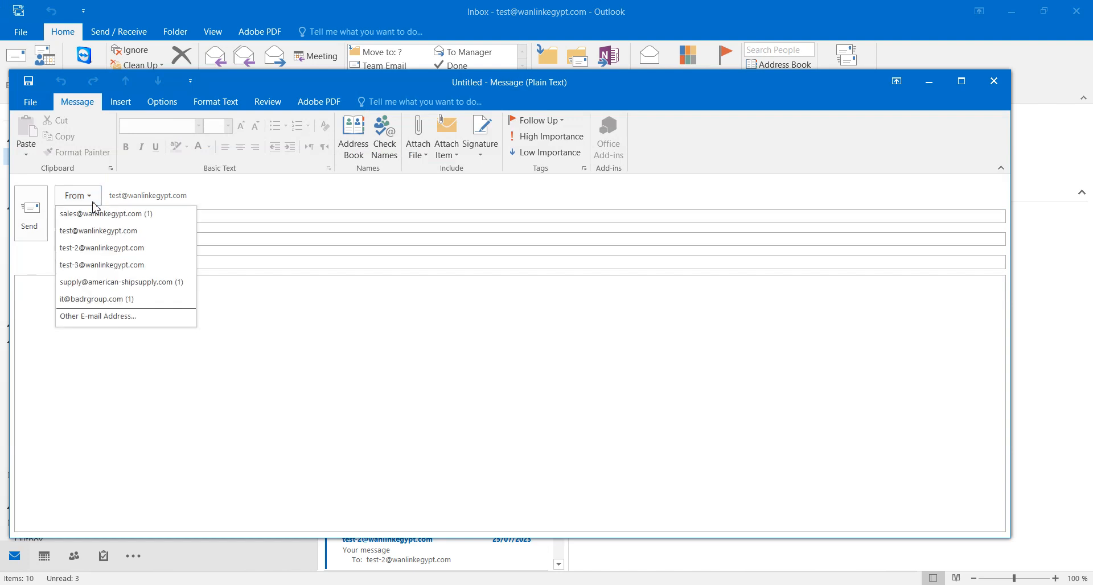
click(94, 231)
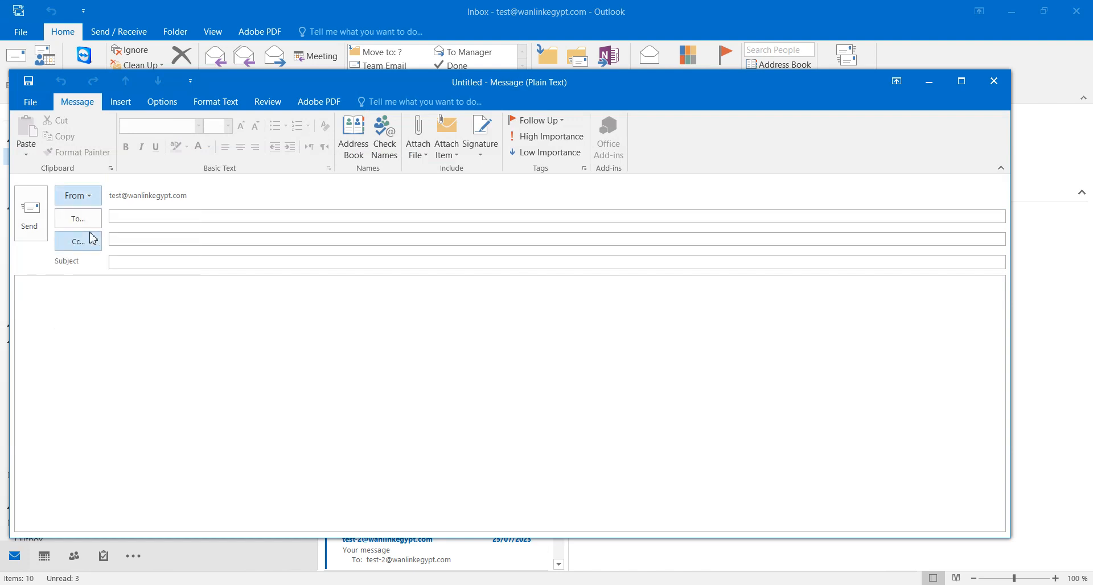
click(139, 216)
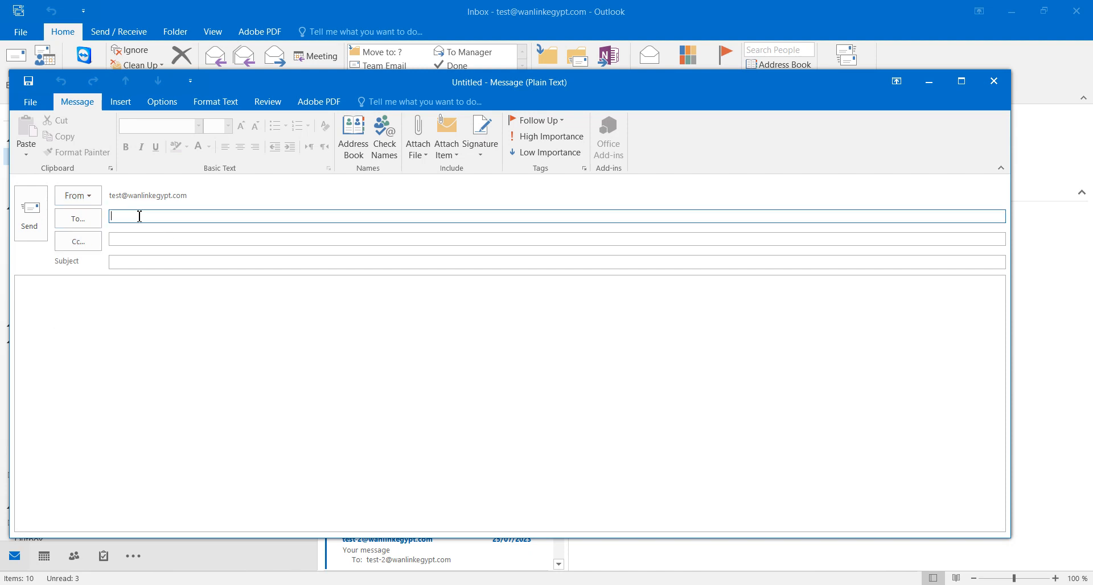
text(test)
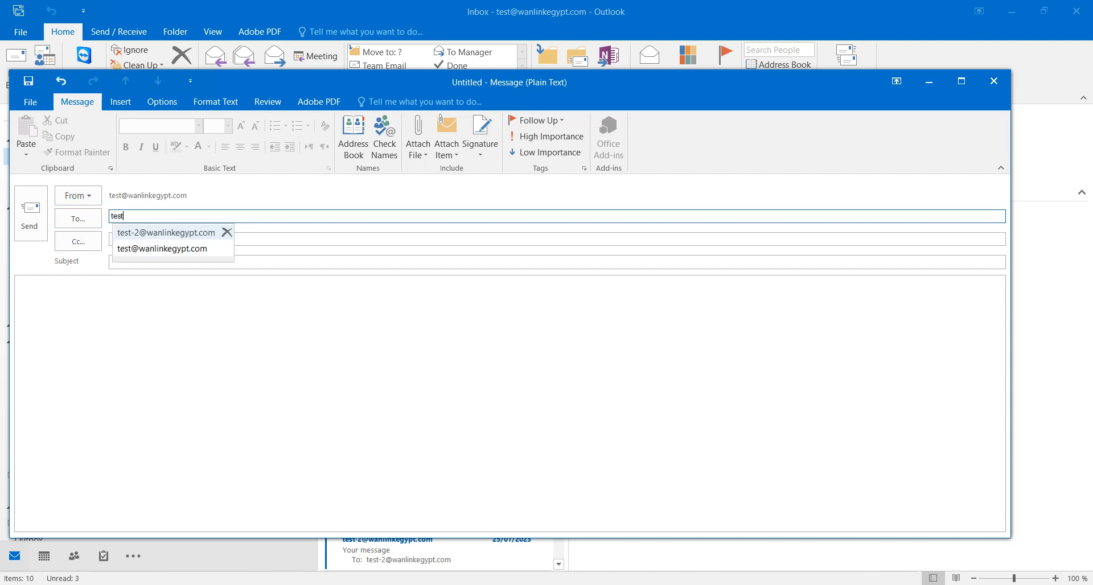
click(140, 234)
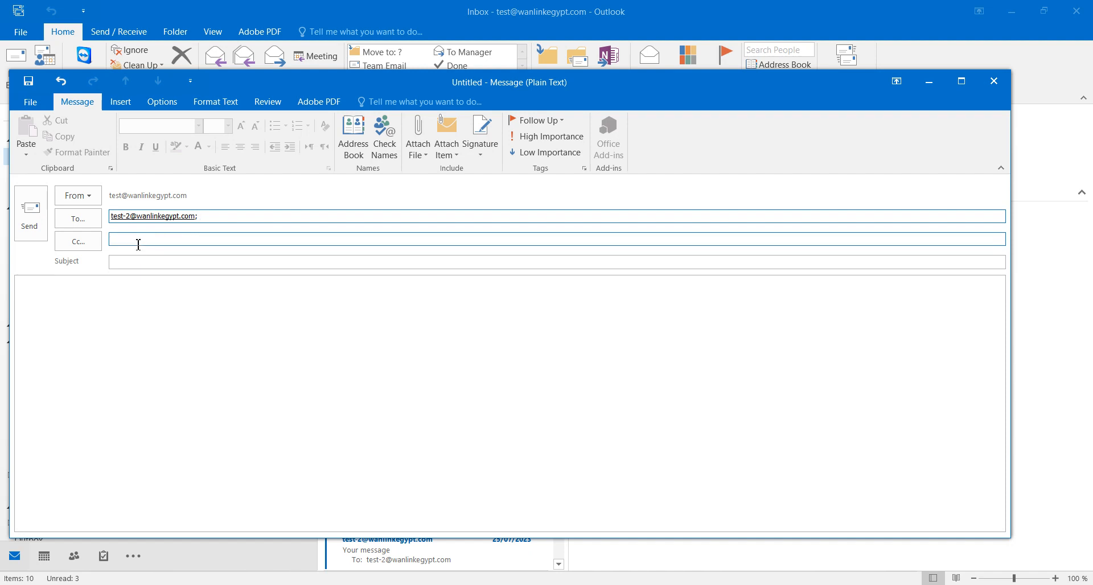
click(134, 243)
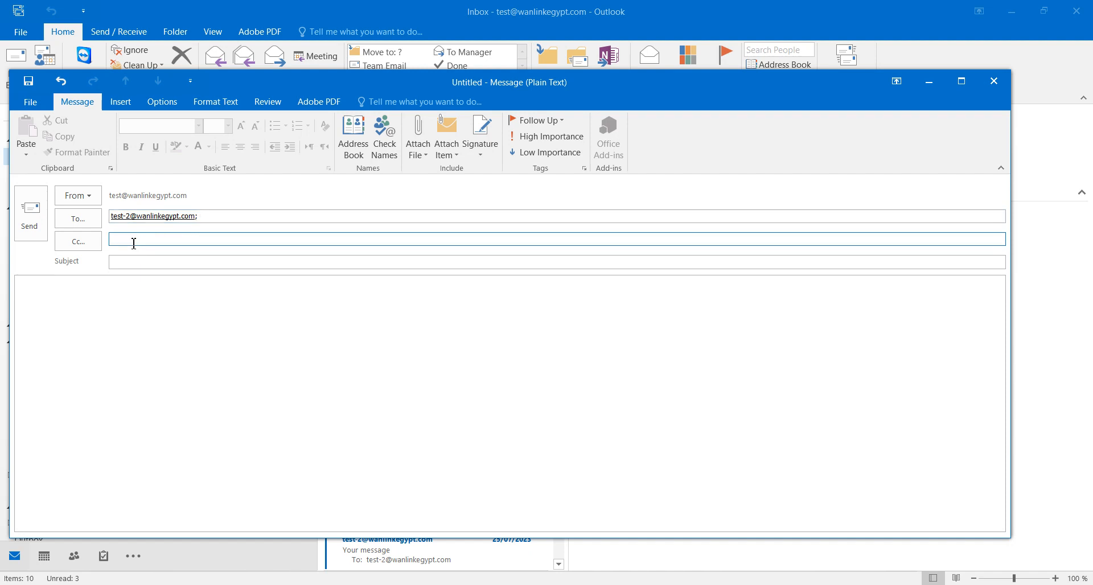
text(test)
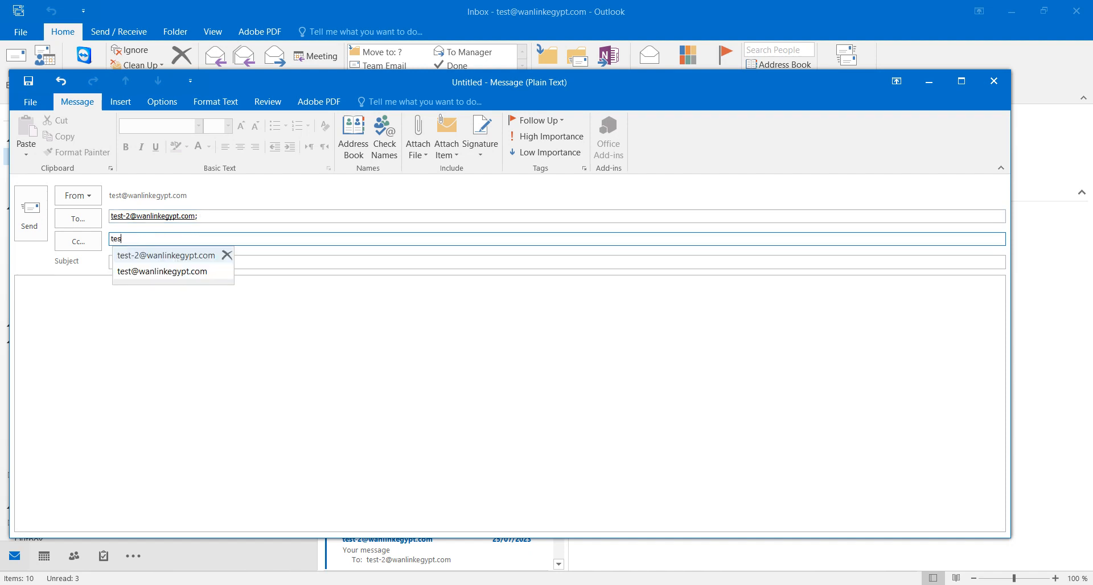
click(143, 273)
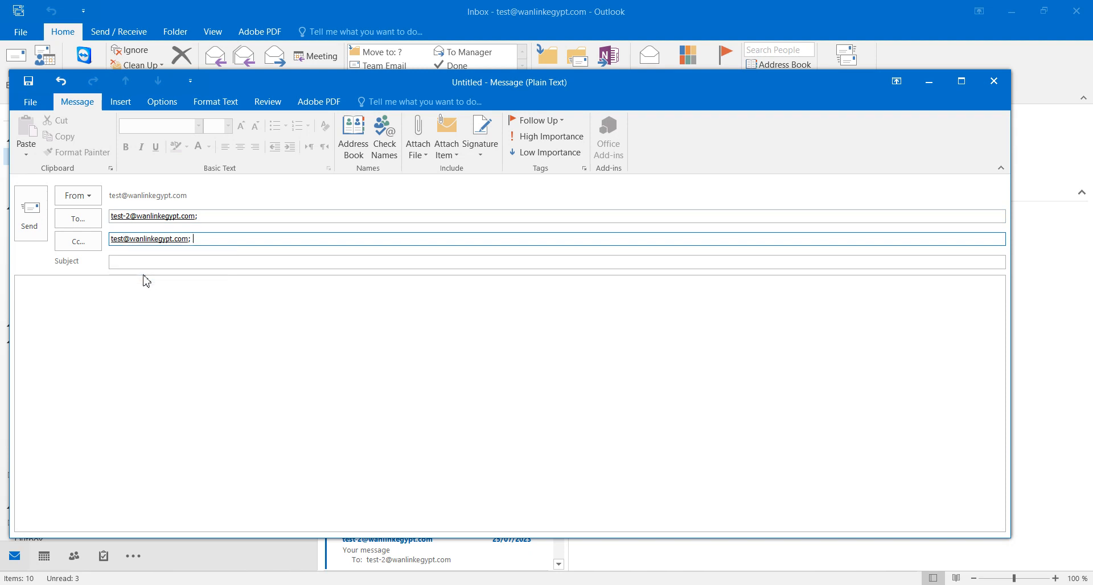
drag(211, 240, 111, 239)
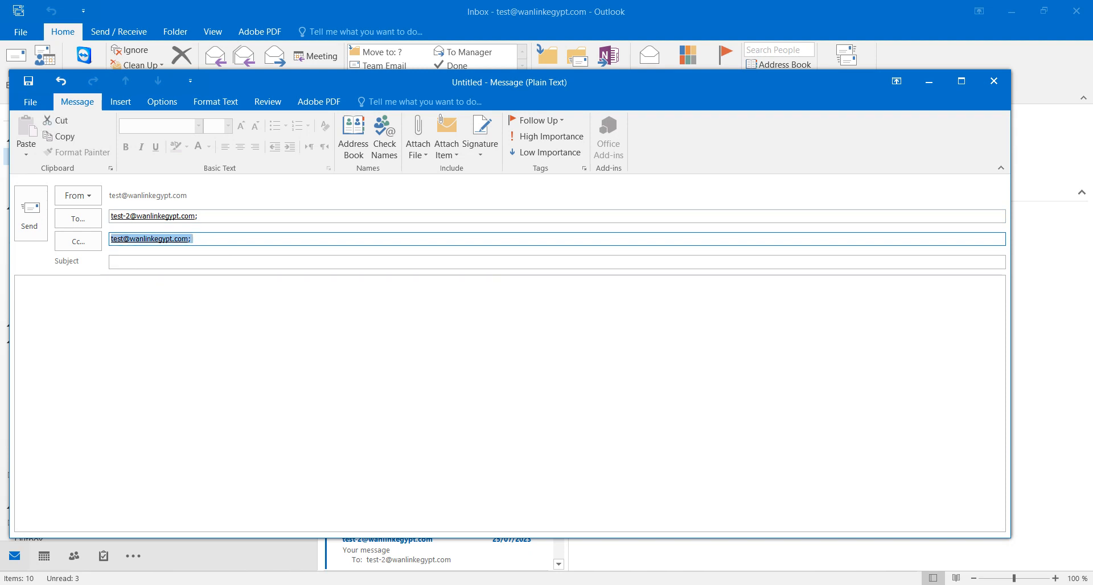
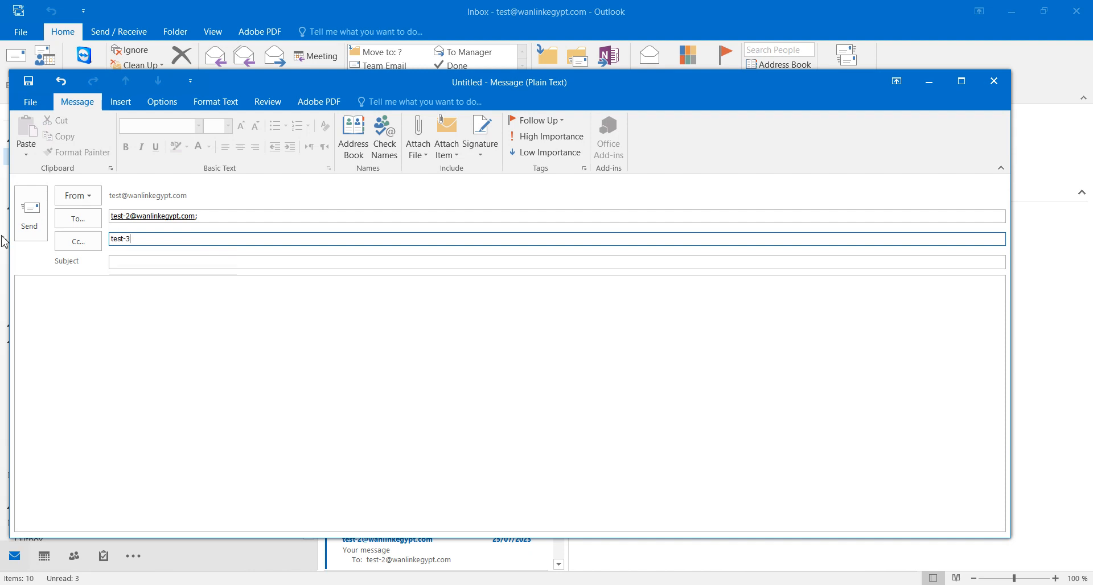
Enter the subject 'first test'.
click(115, 263)
click(115, 263)
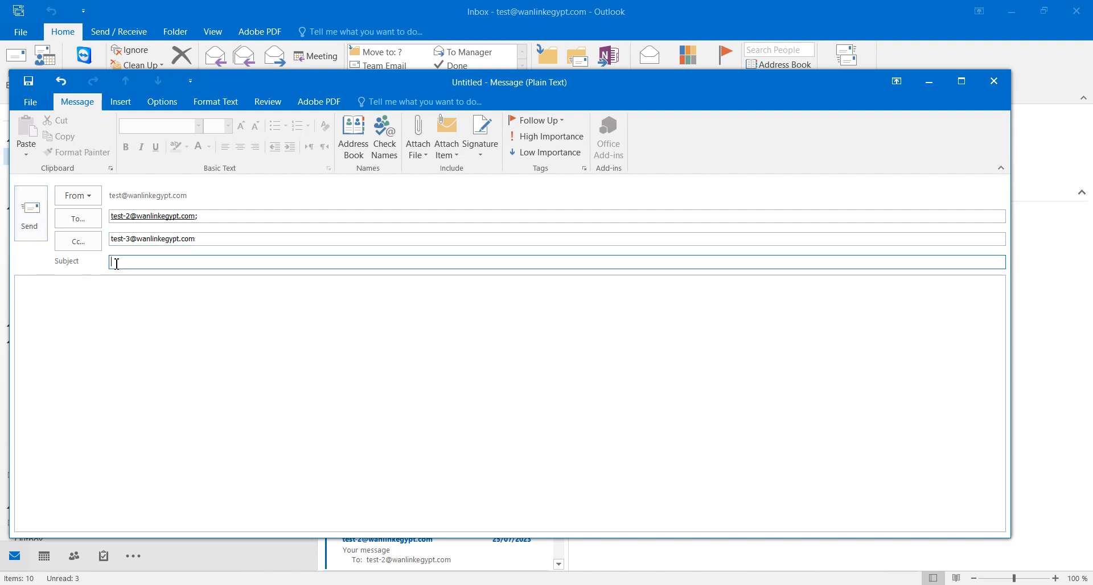
text(first test)
Write 'Test yasser' in the body and send the email.
click(119, 299)
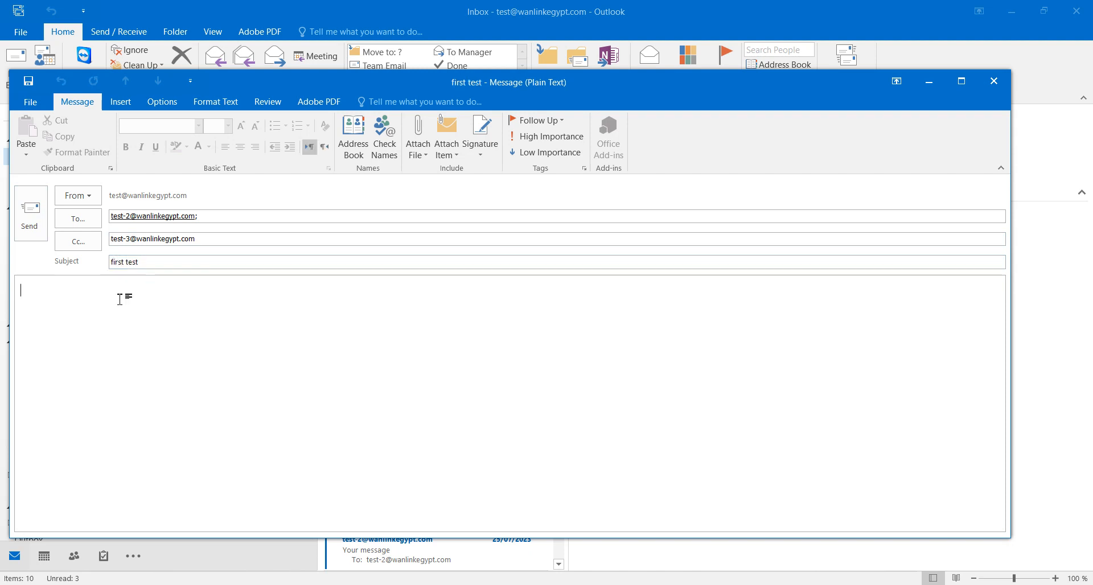
text(Test yasser)
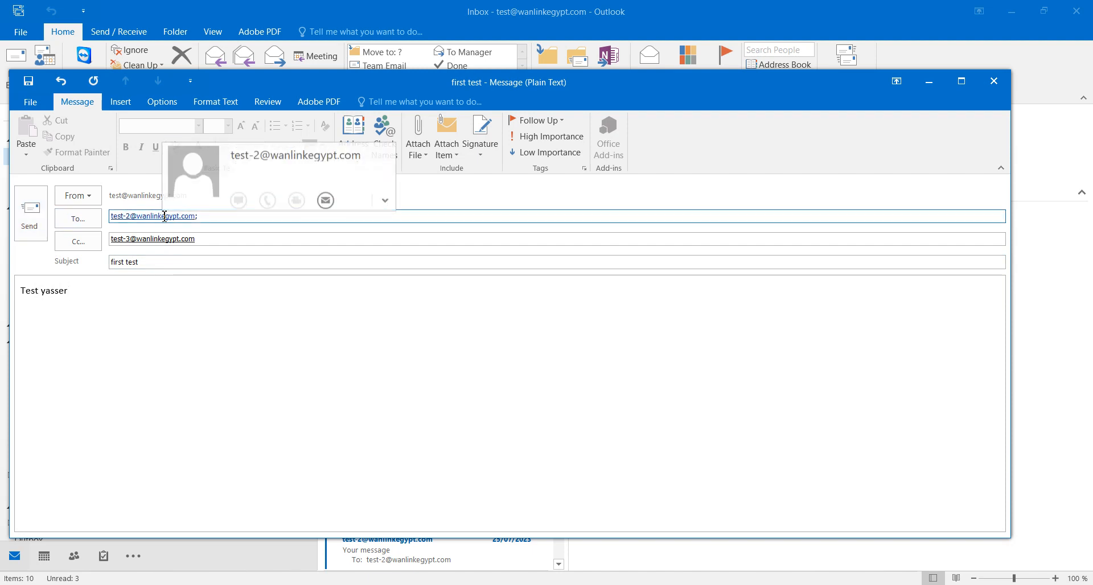
mouse_move(123, 244)
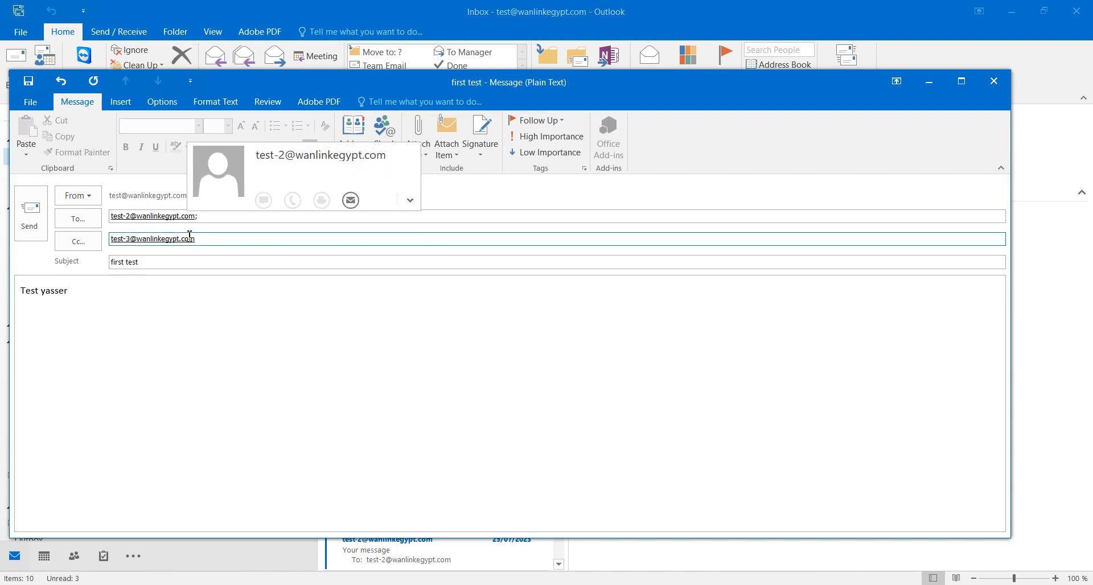
click(272, 339)
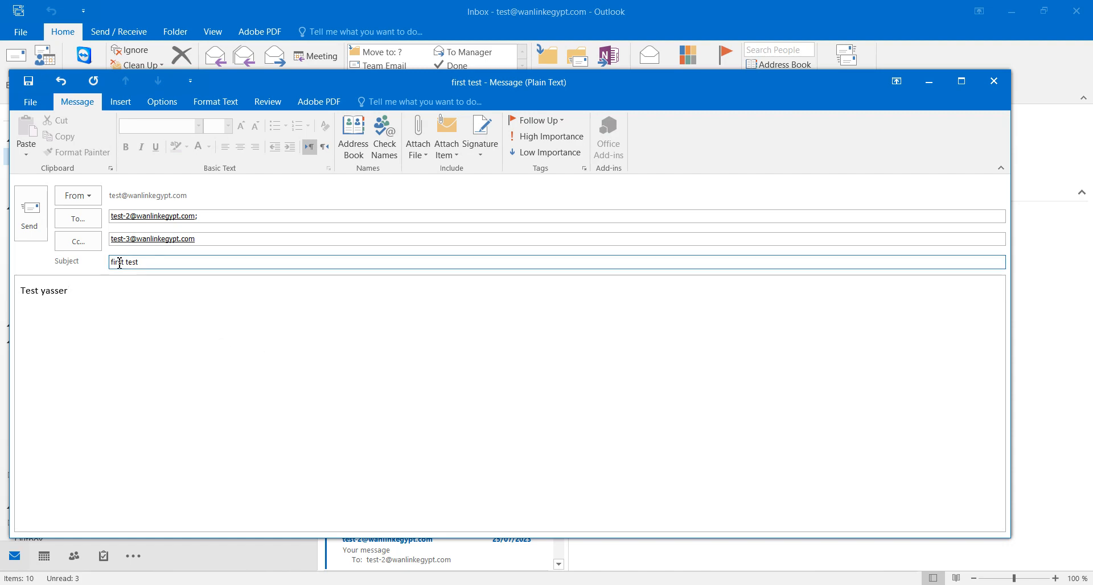
click(45, 228)
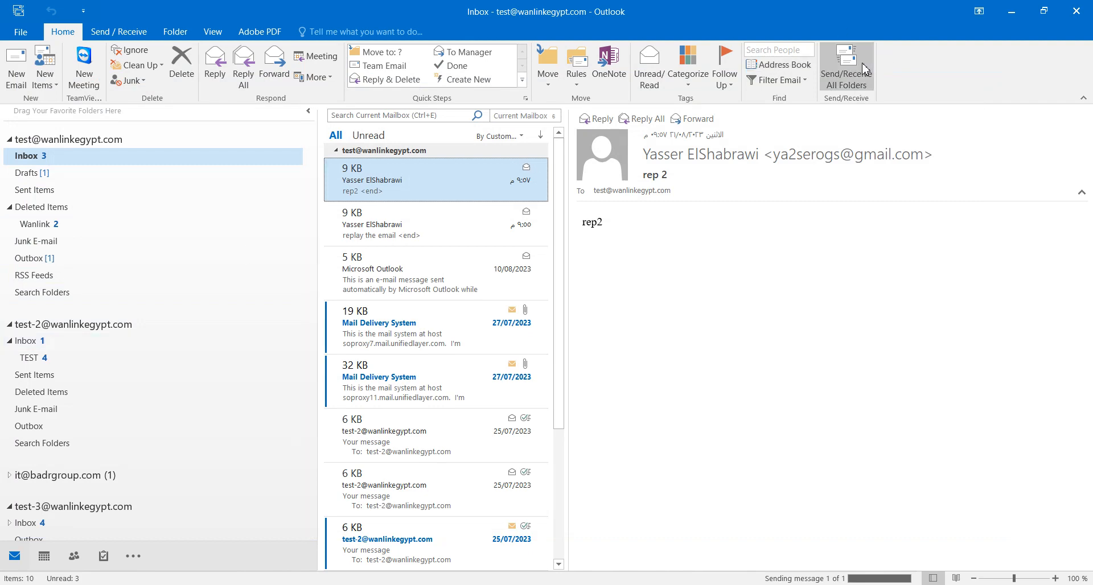
View the test 001 message in the test-2 Inbox and run Send/Receive All Folders.
click(66, 348)
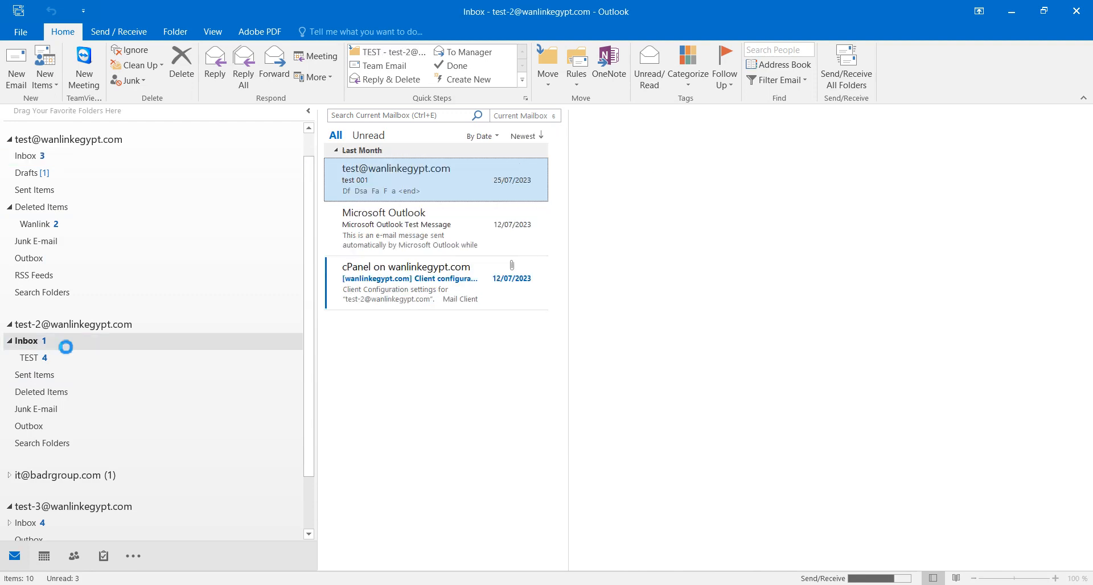
click(378, 193)
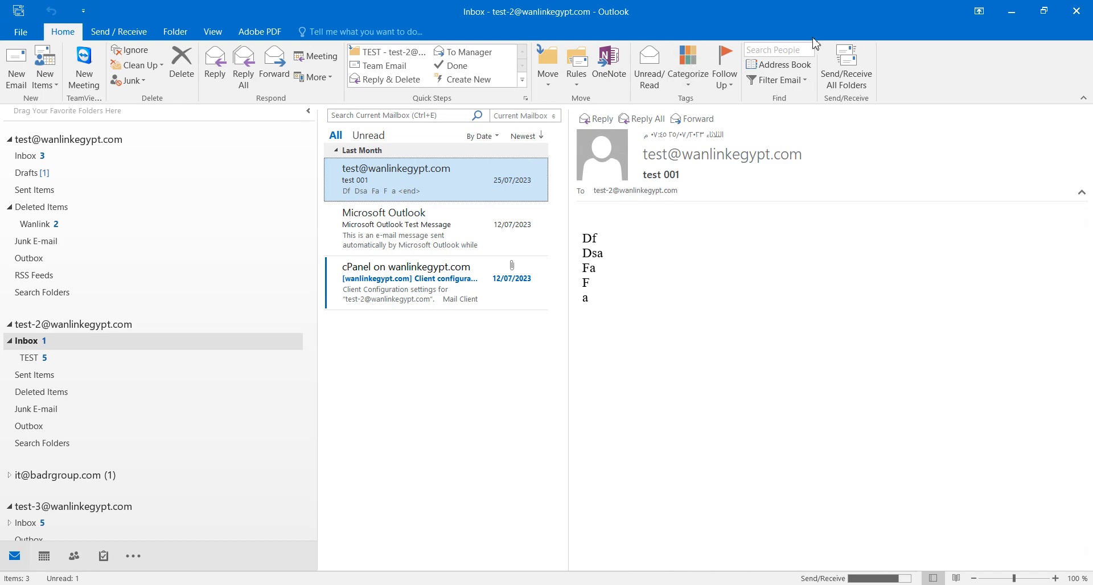
click(866, 64)
Start a reply to test 001, discard it, and switch to the test-3 Inbox.
click(215, 66)
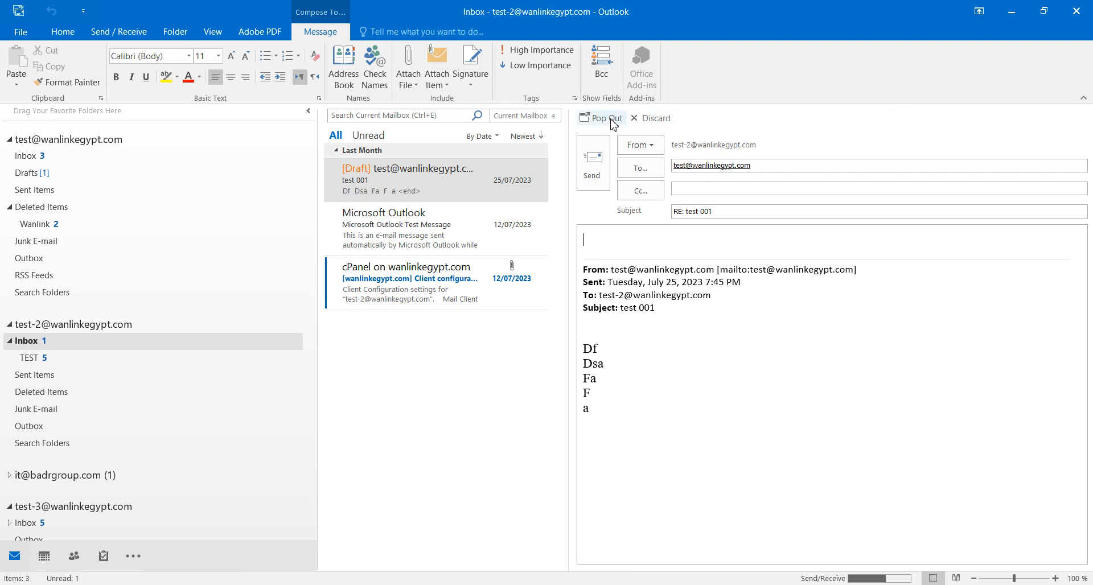
click(649, 119)
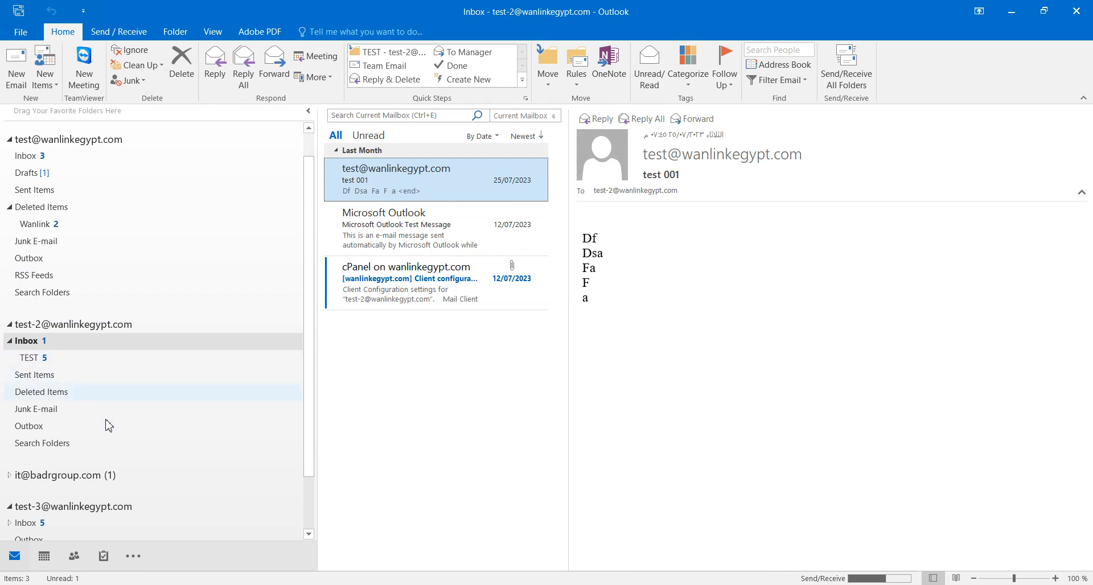
click(44, 523)
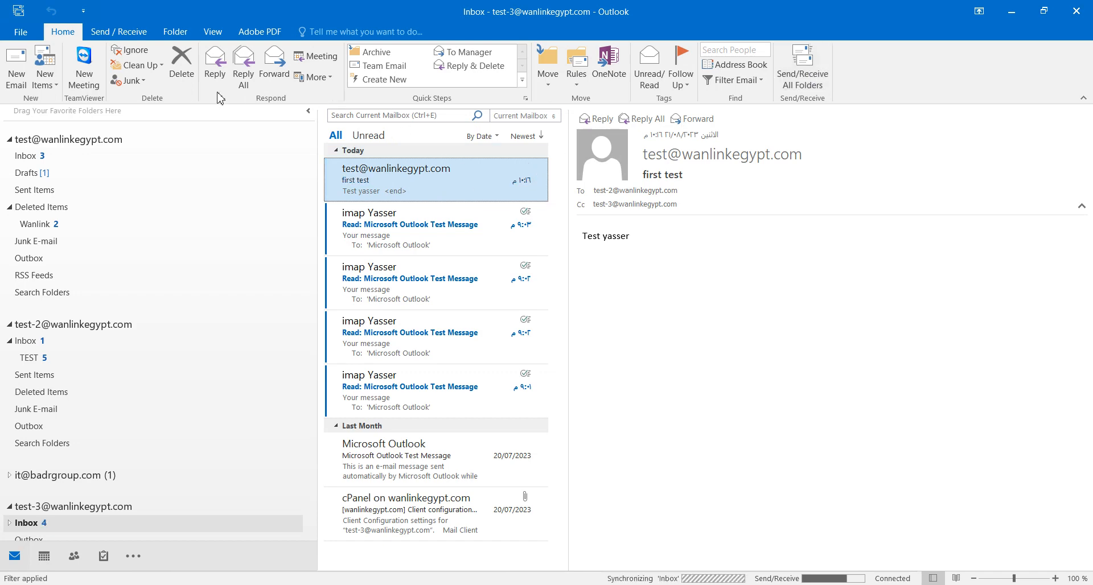
After discarding a plain reply, send a reply-all to 'first test' with a short thank-you note.
click(215, 75)
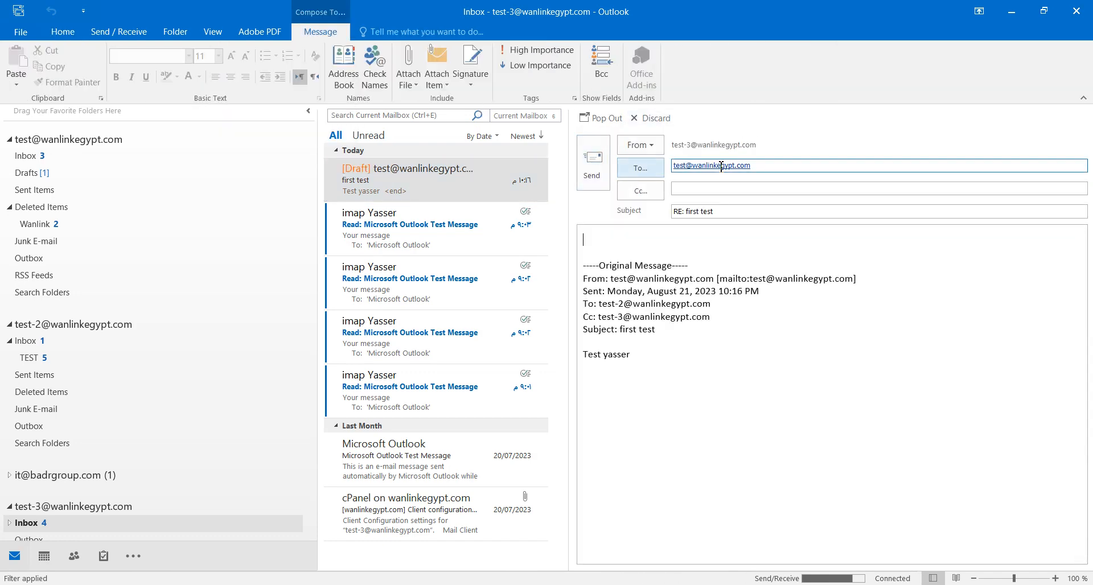
click(655, 120)
click(245, 67)
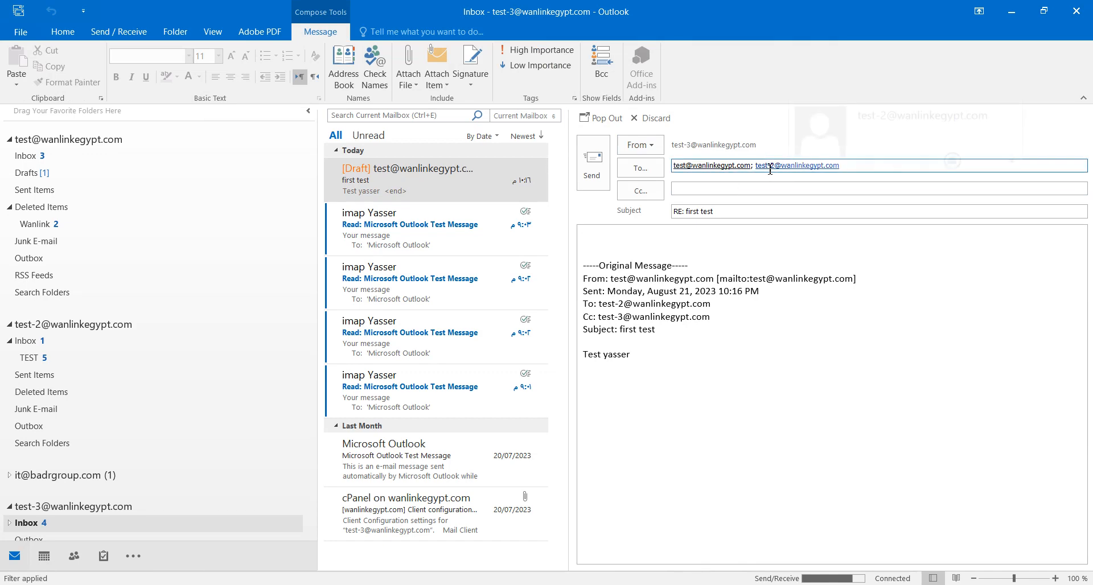
mouse_move(778, 170)
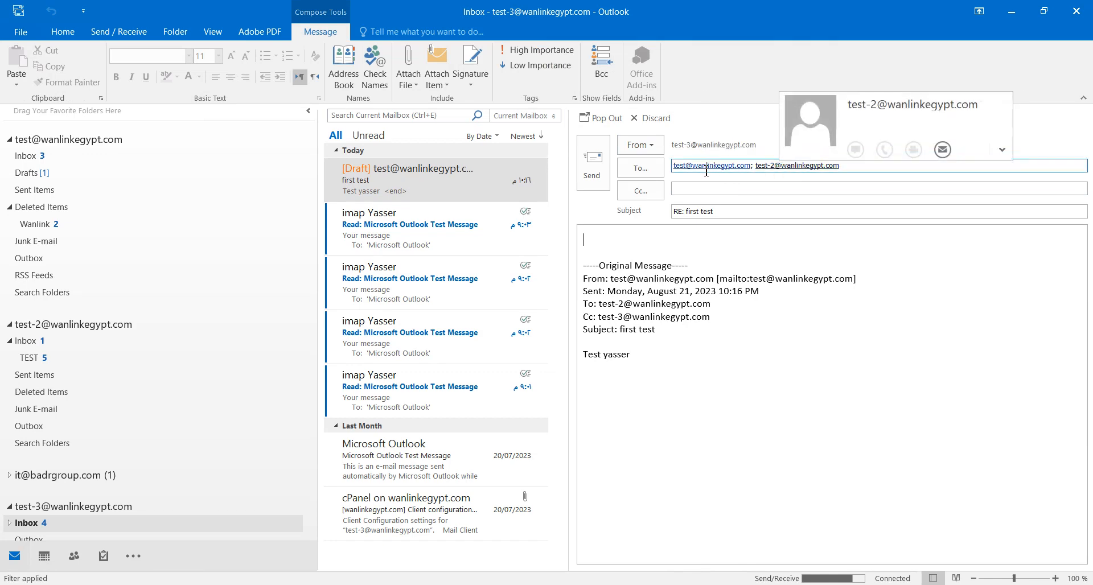
click(755, 236)
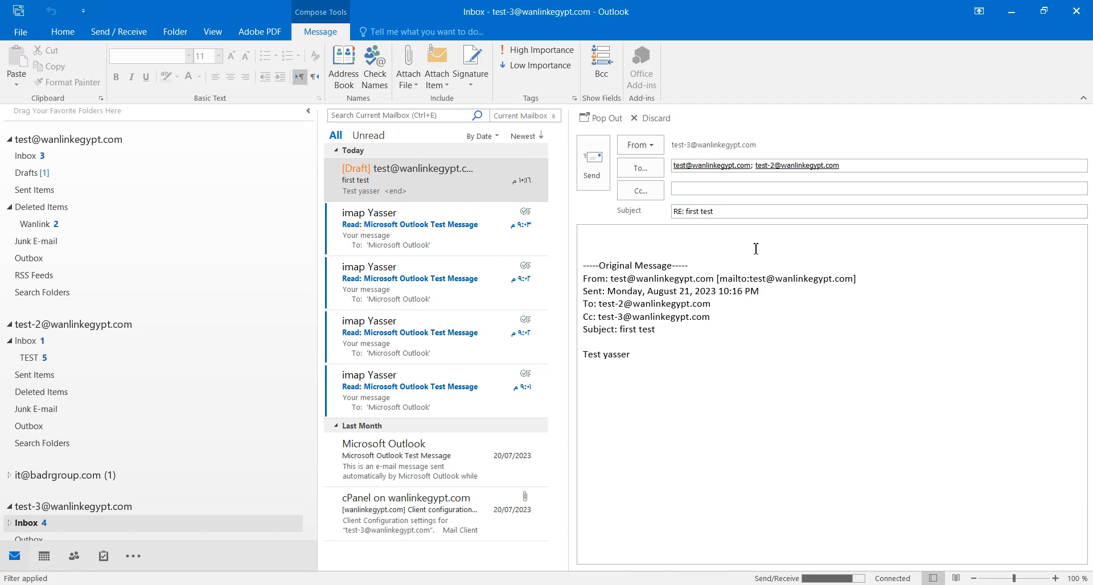
text(Tank youn)
key(BackSpace)
click(592, 160)
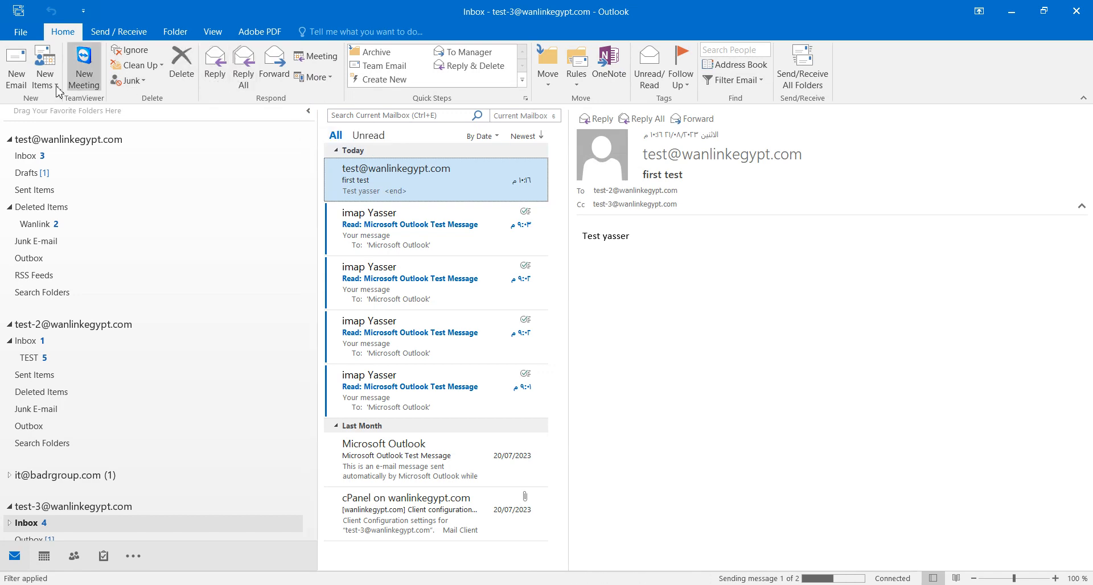
Open and close a blank new email, then switch to the web browser.
click(18, 75)
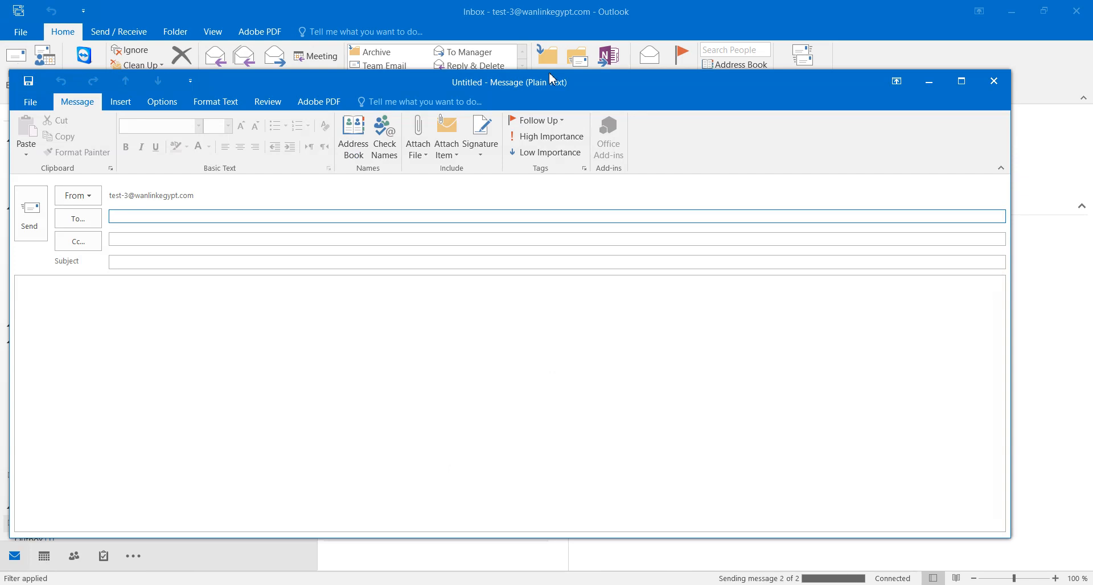
click(992, 85)
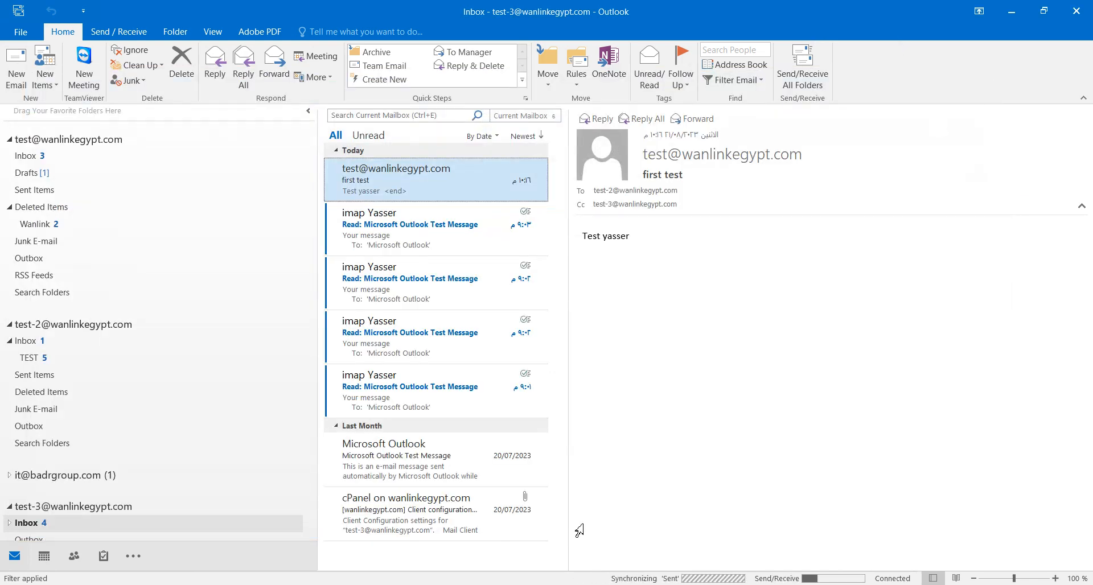
click(385, 584)
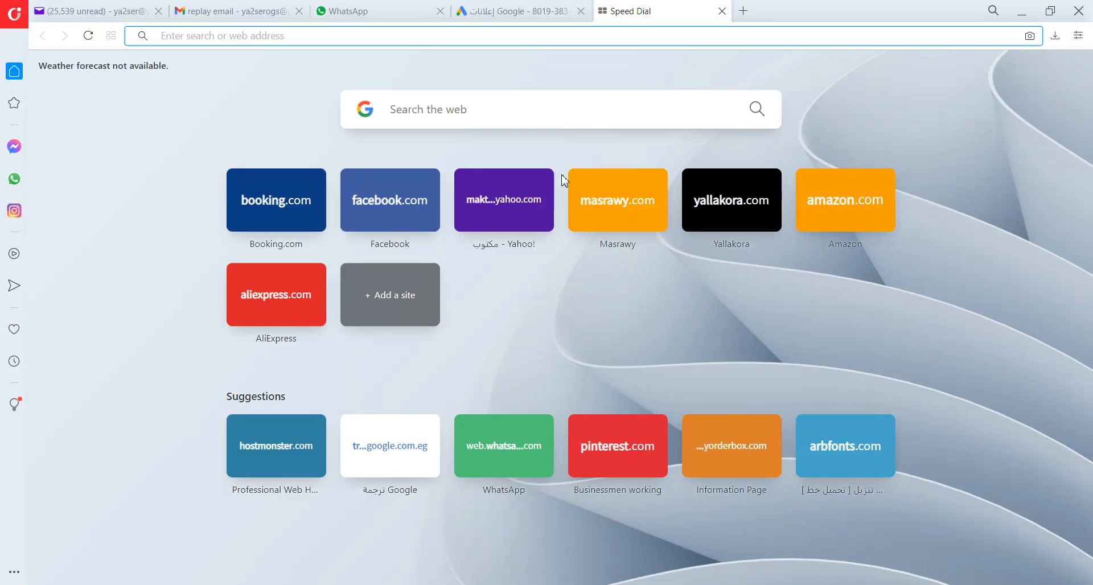
click(239, 15)
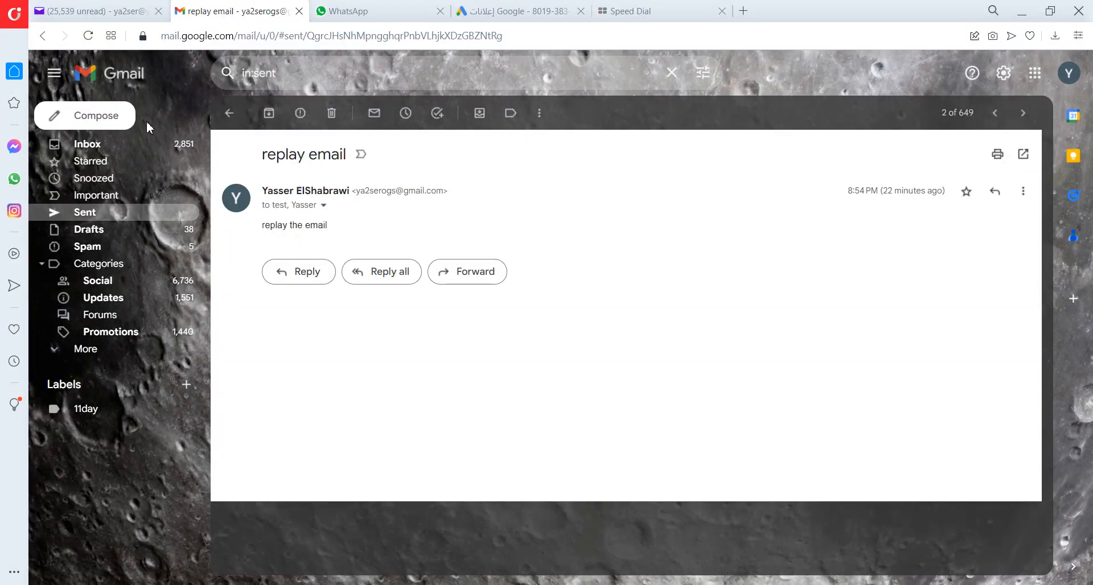
click(102, 120)
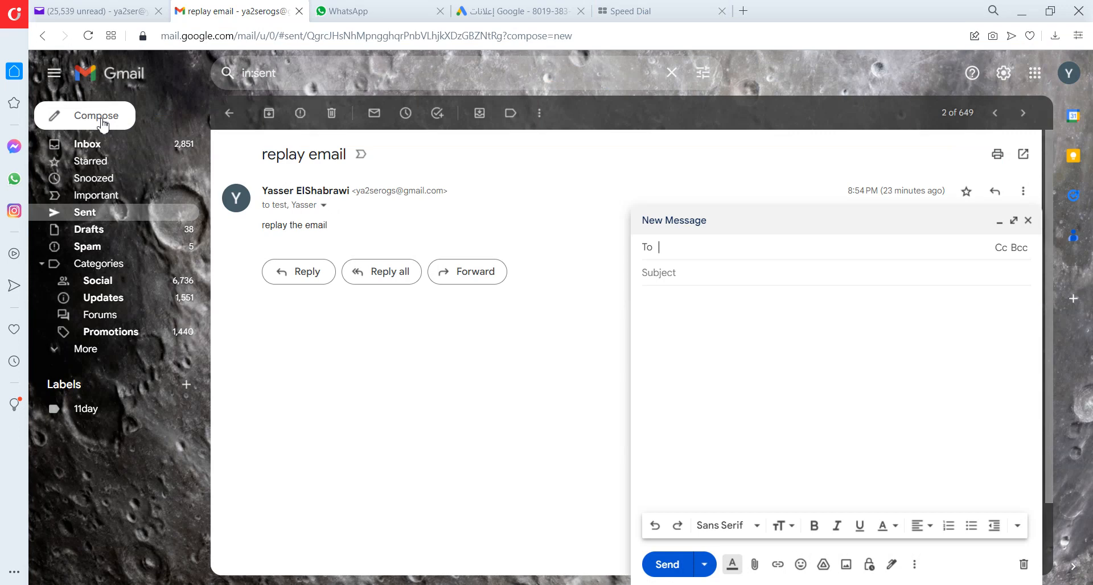
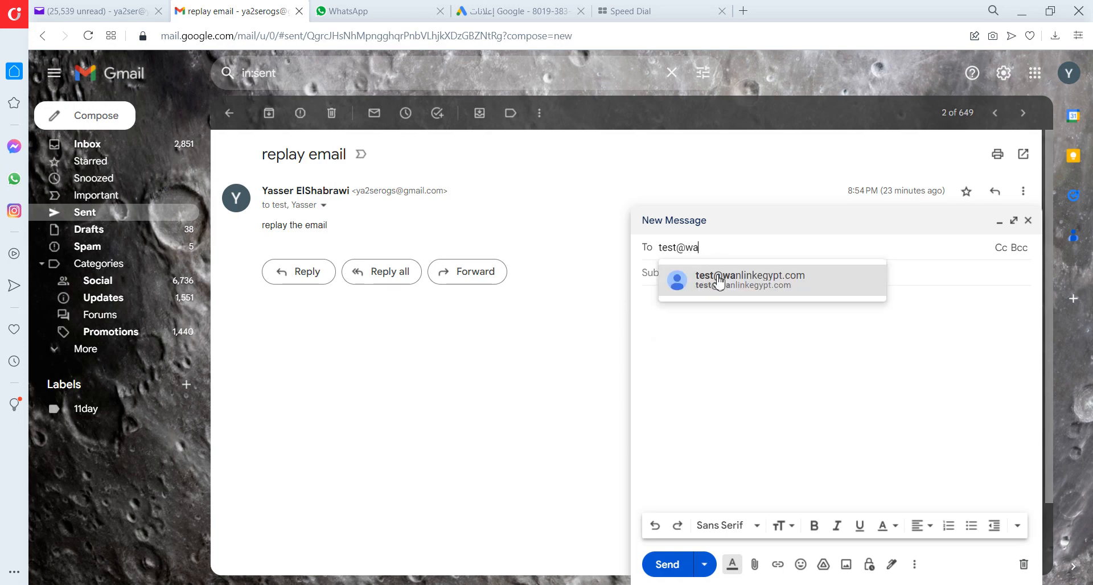
click(719, 281)
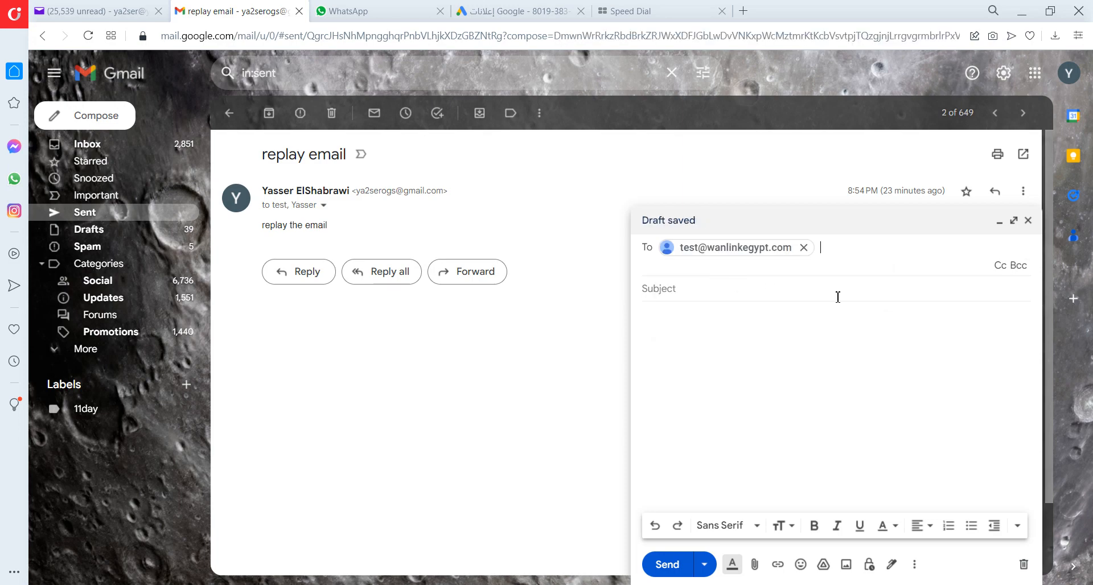
Add the Yahoo contact as the Cc recipient.
click(1002, 267)
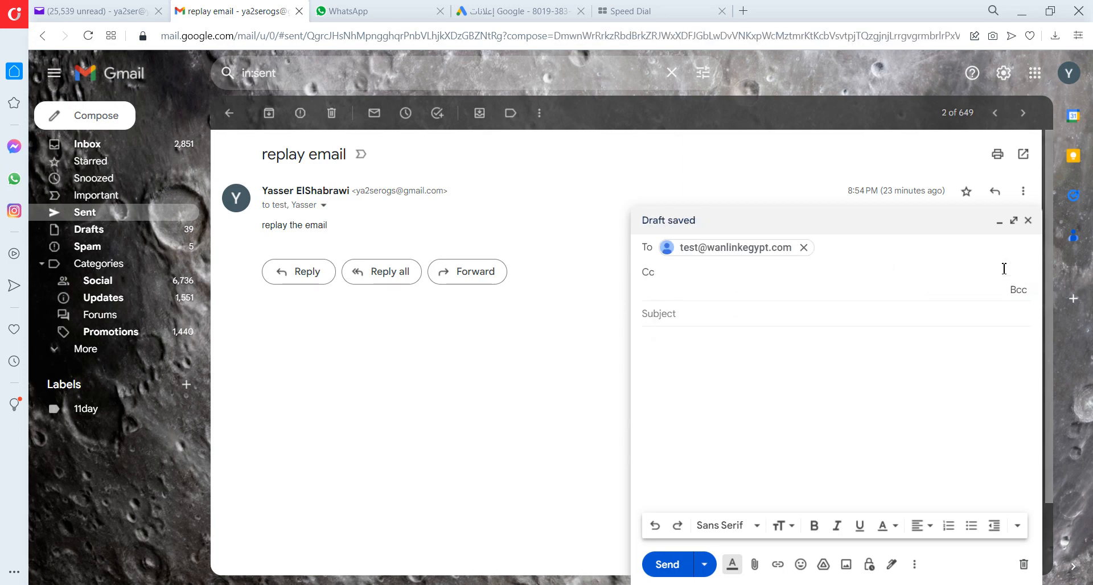
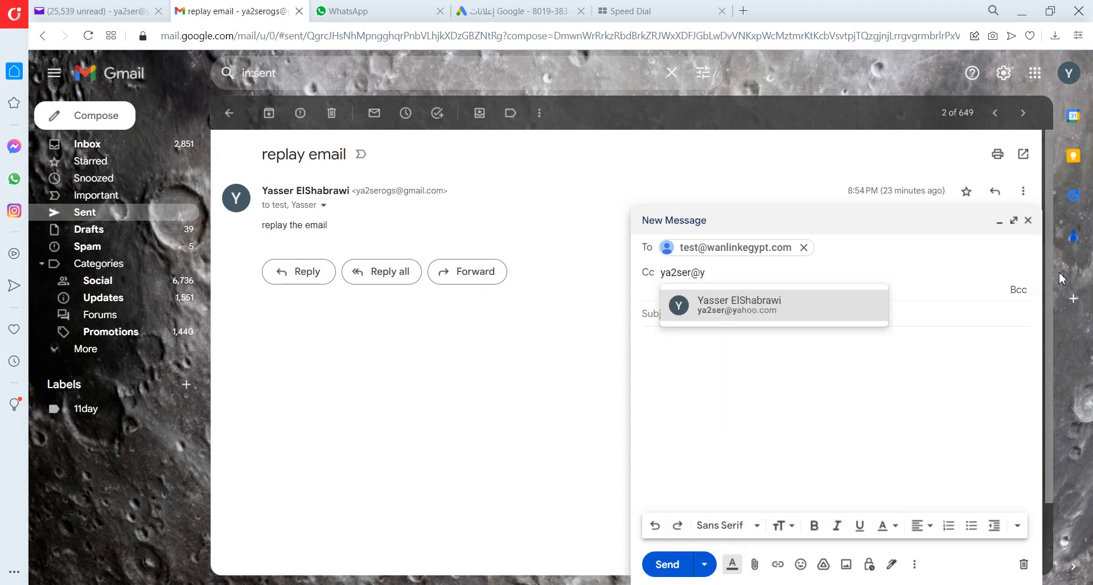
click(759, 304)
click(761, 307)
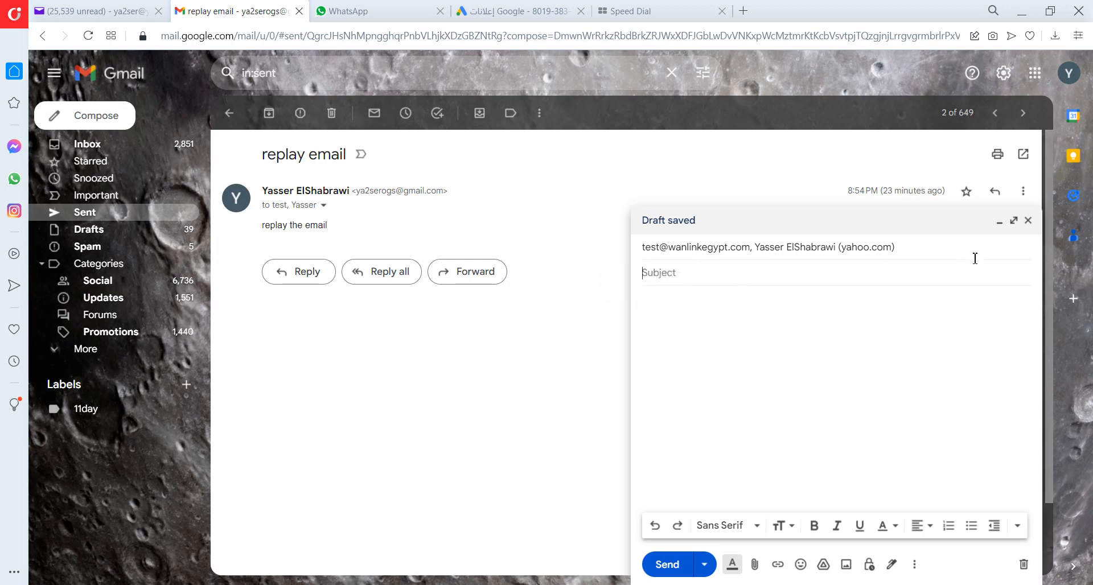
click(930, 247)
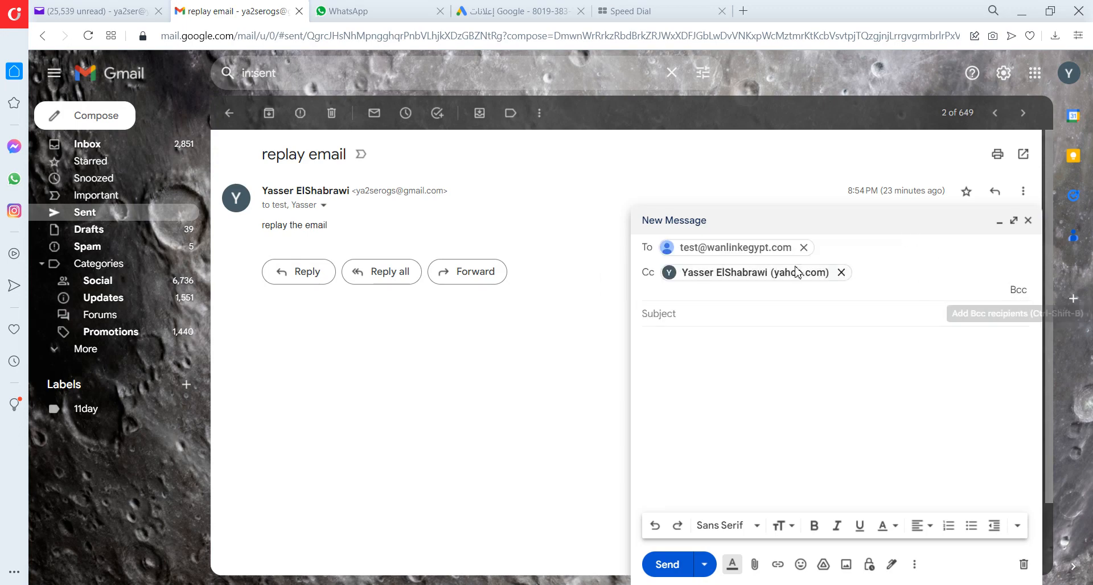
mouse_move(669, 255)
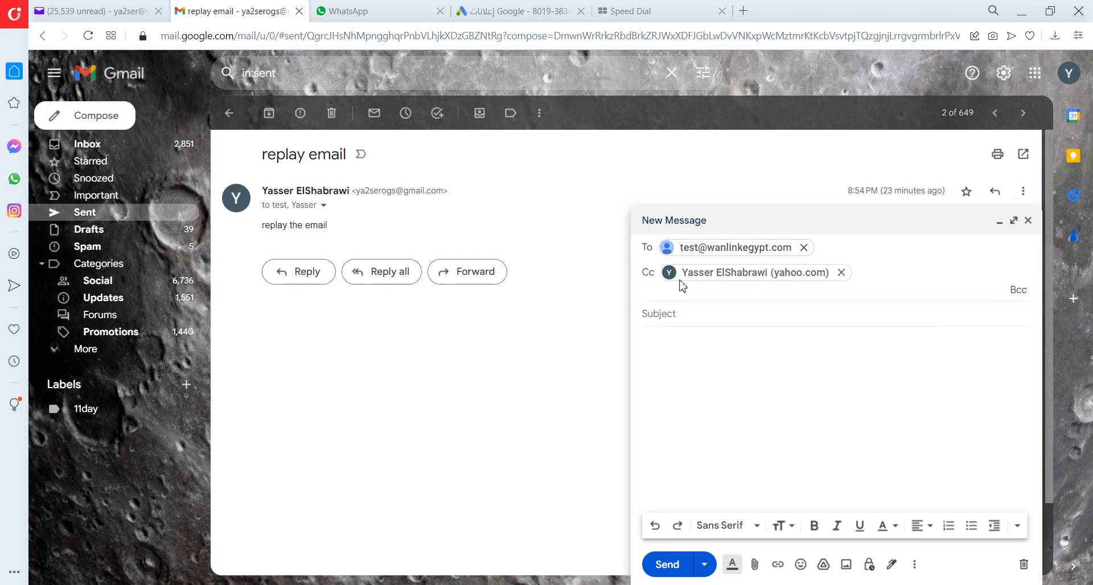
mouse_move(805, 279)
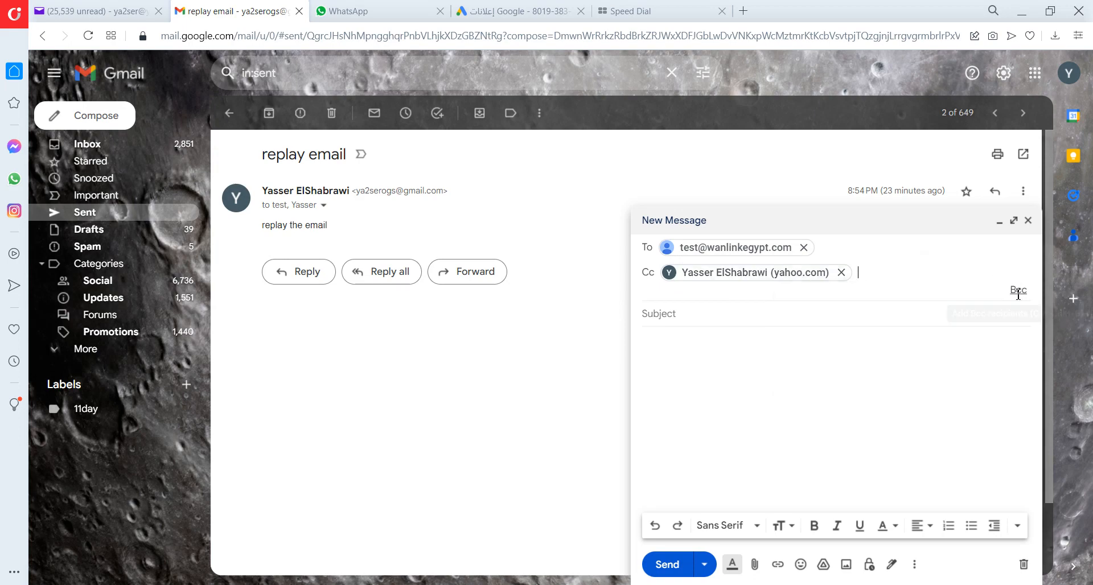
click(1018, 290)
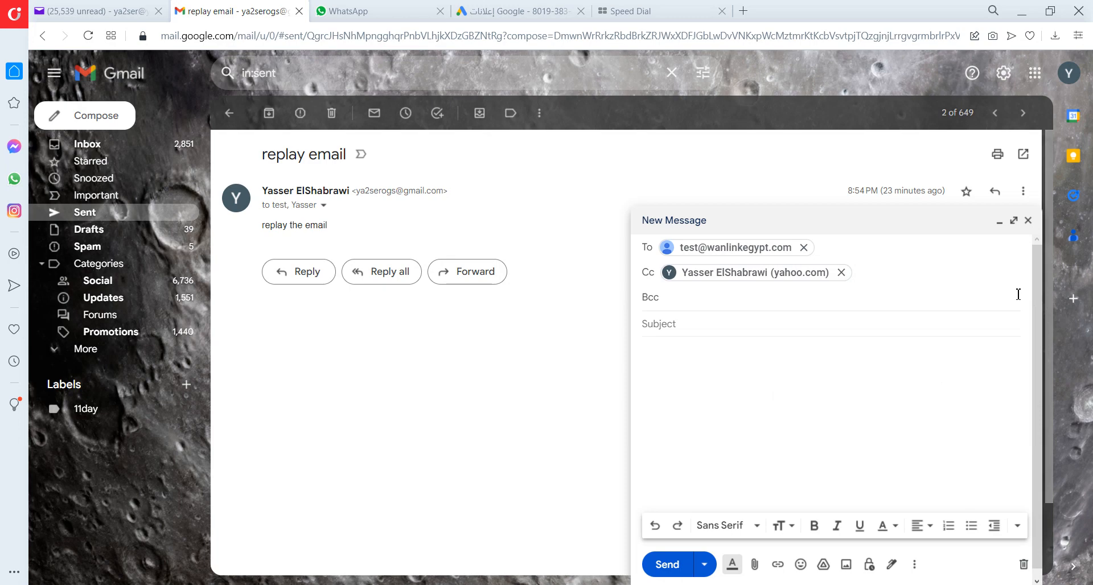
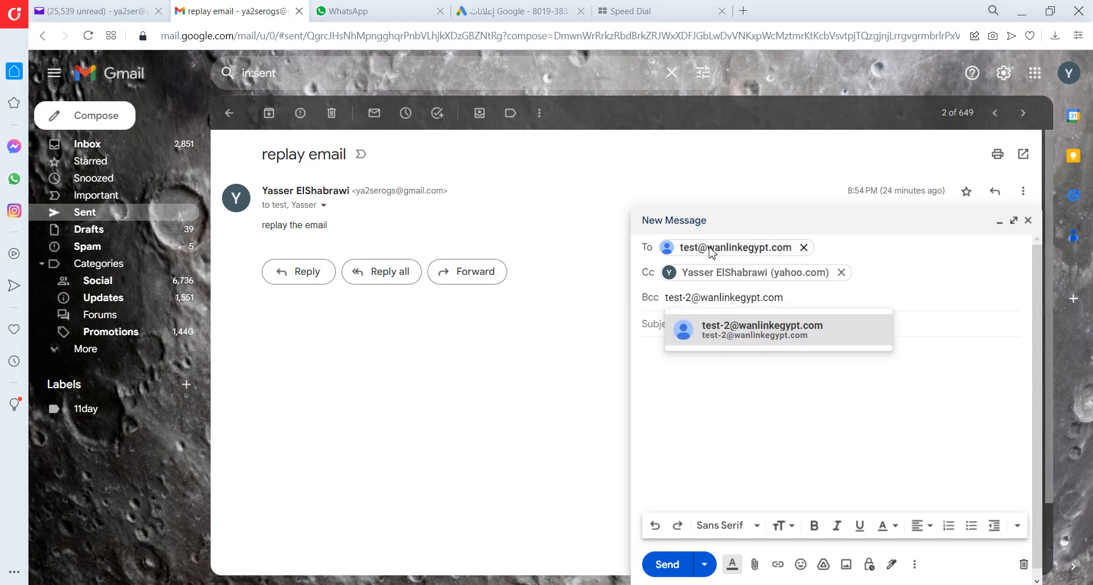
mouse_move(742, 256)
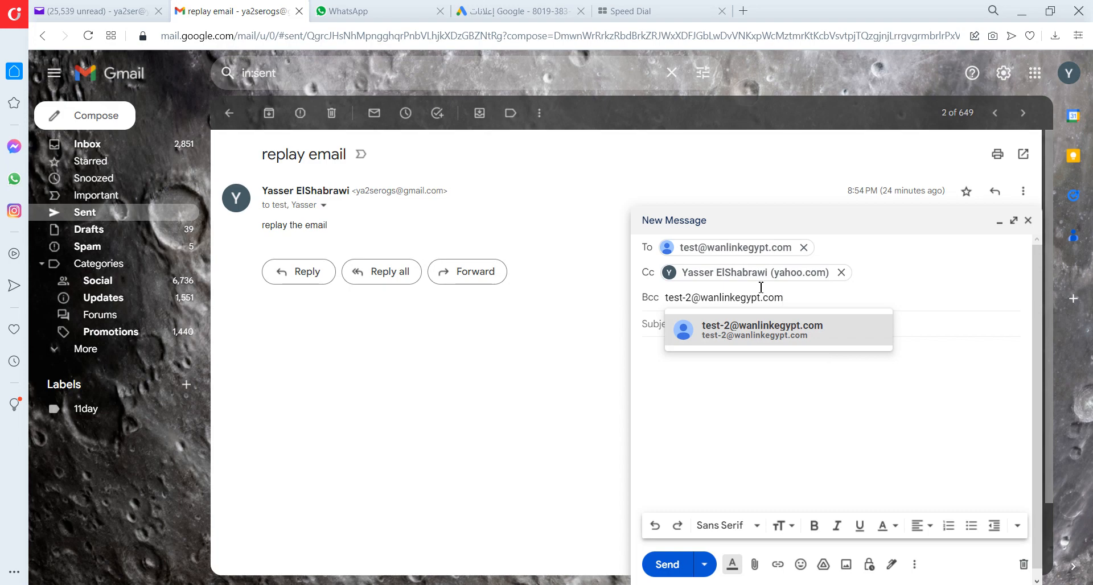
click(725, 376)
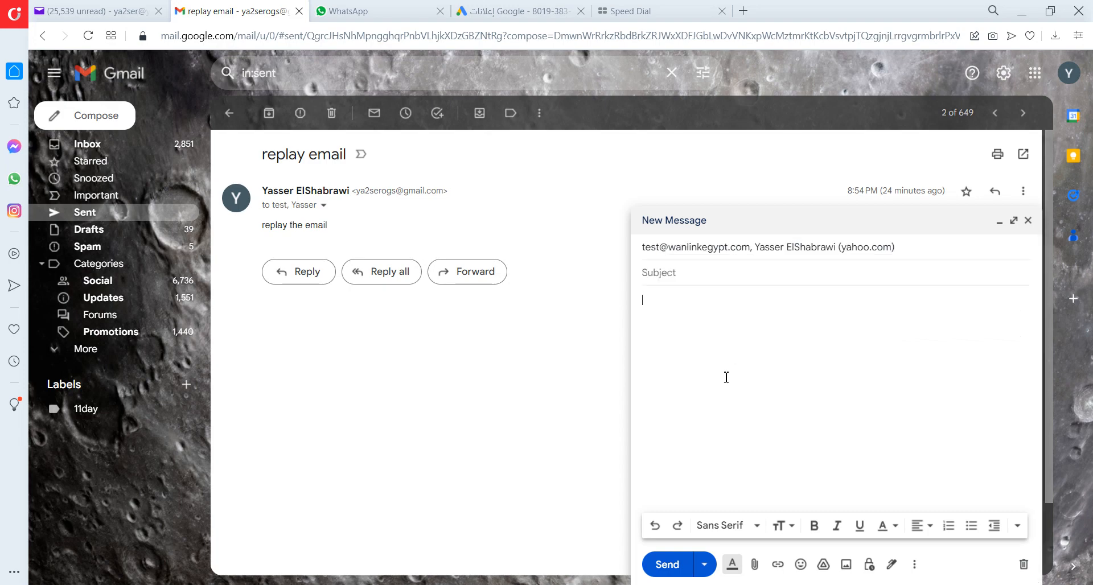
Enter the subject 'b CC' and send the message.
click(692, 273)
text(b CC)
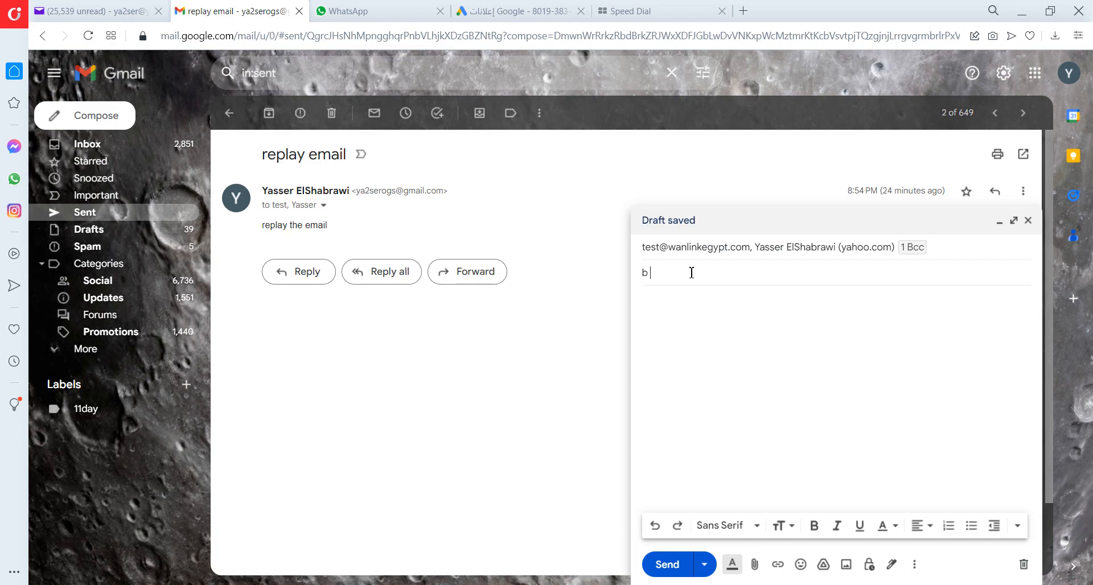
click(667, 564)
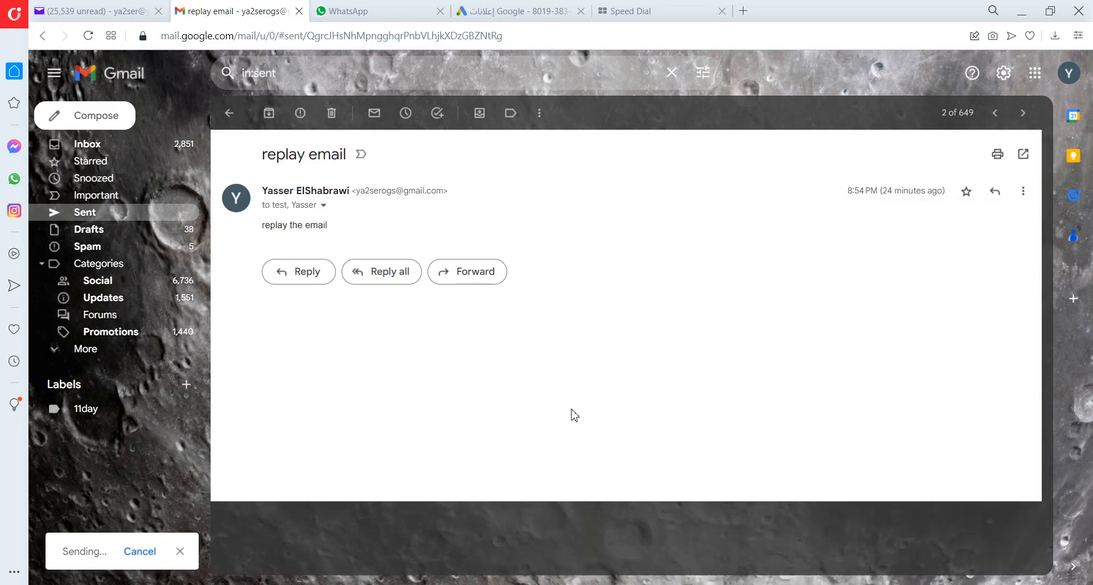
mouse_move(479, 583)
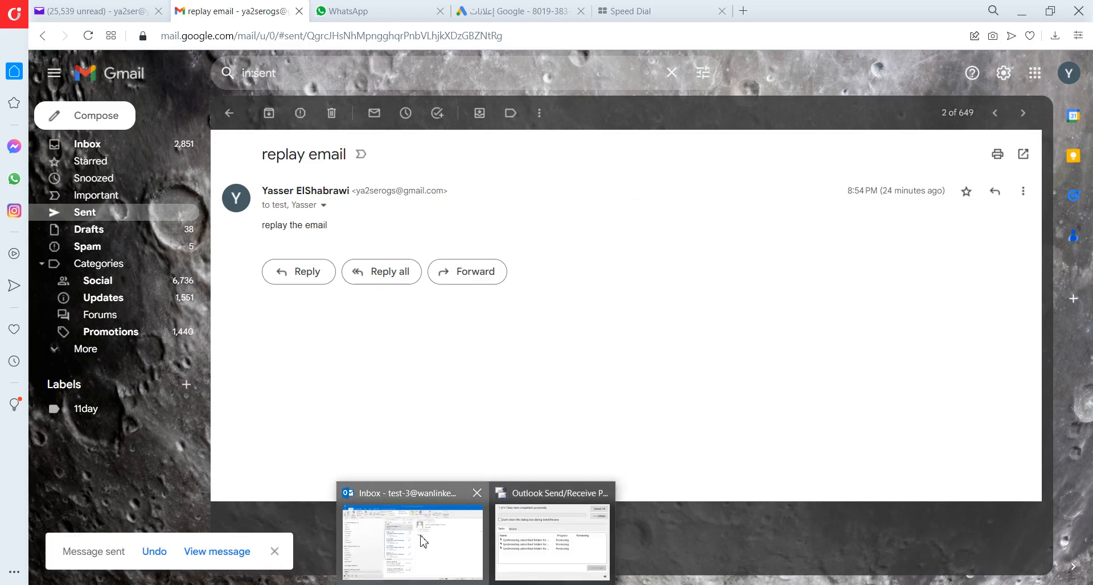
click(426, 544)
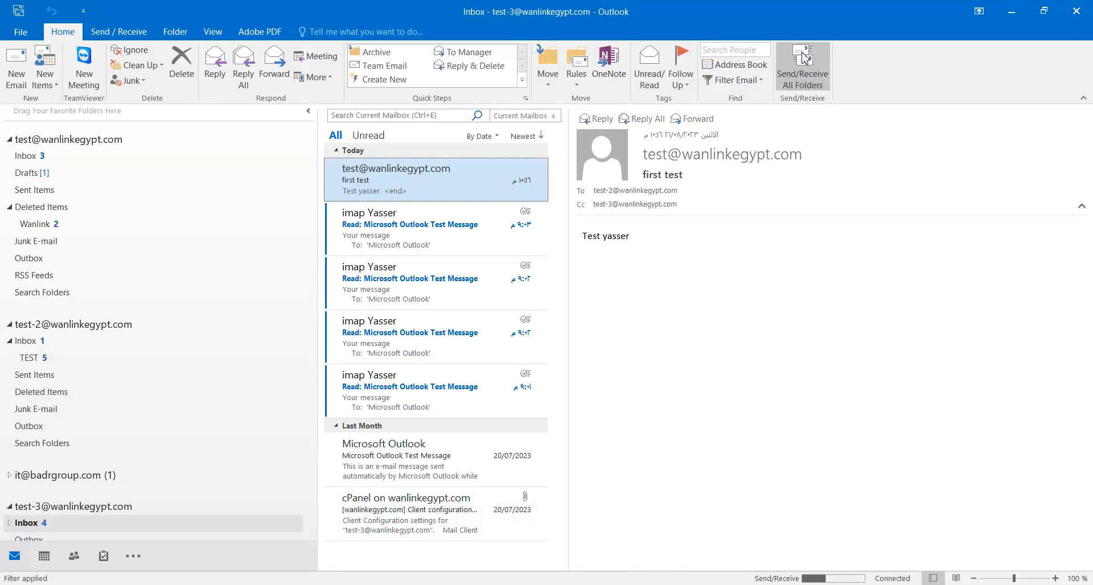
click(30, 157)
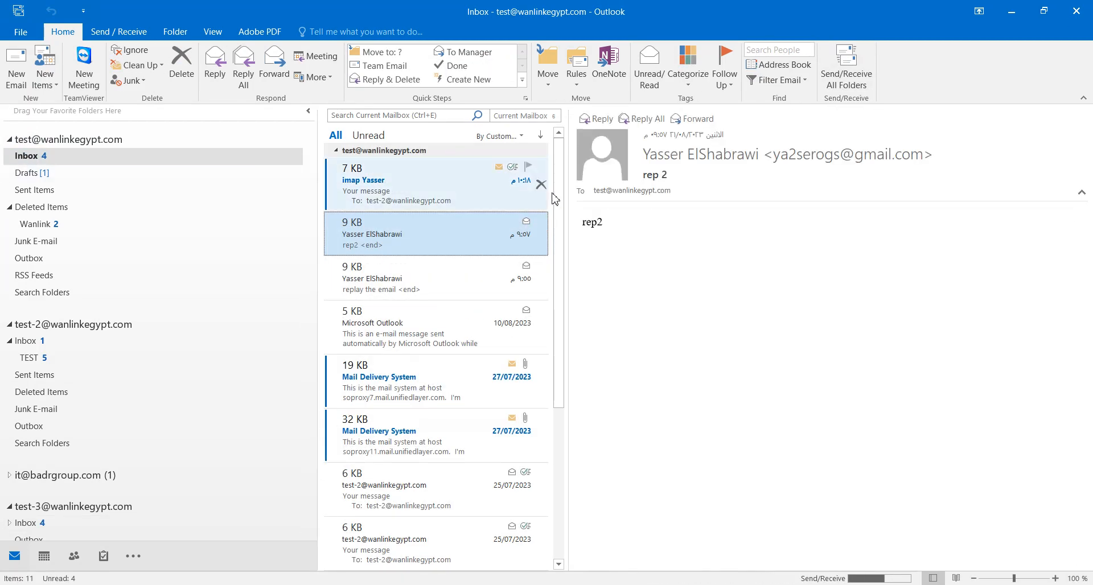
click(858, 80)
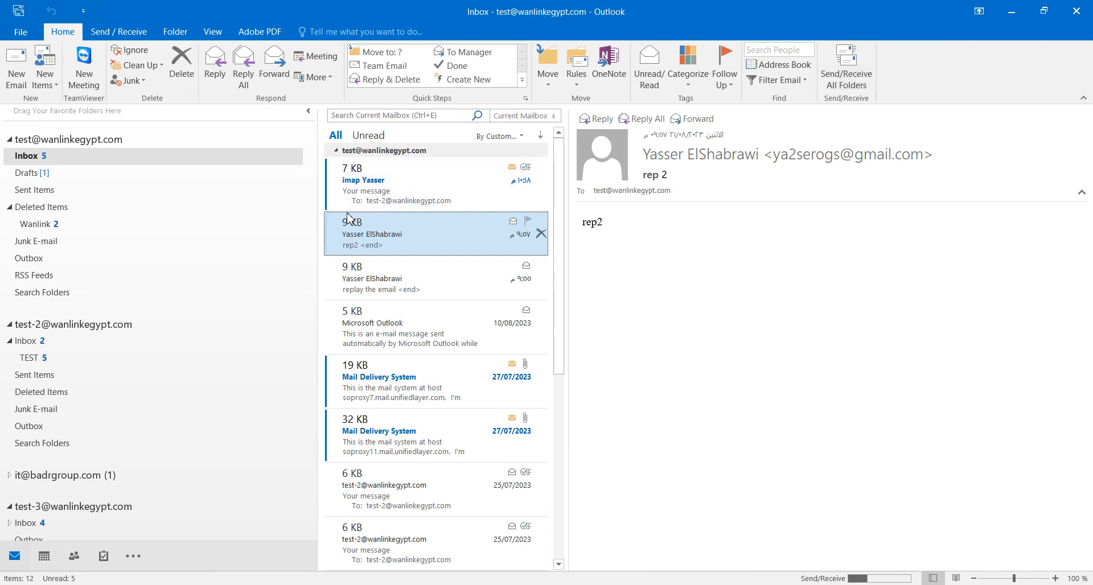
View the read receipt, check for new mail again, and open the arrived 'b CC' message.
click(362, 201)
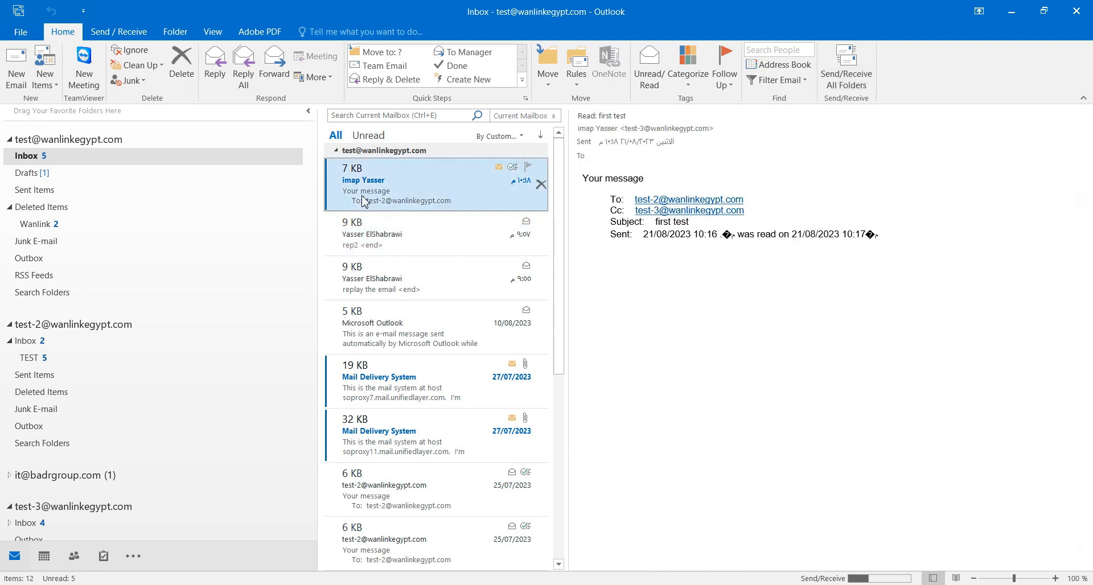
click(855, 78)
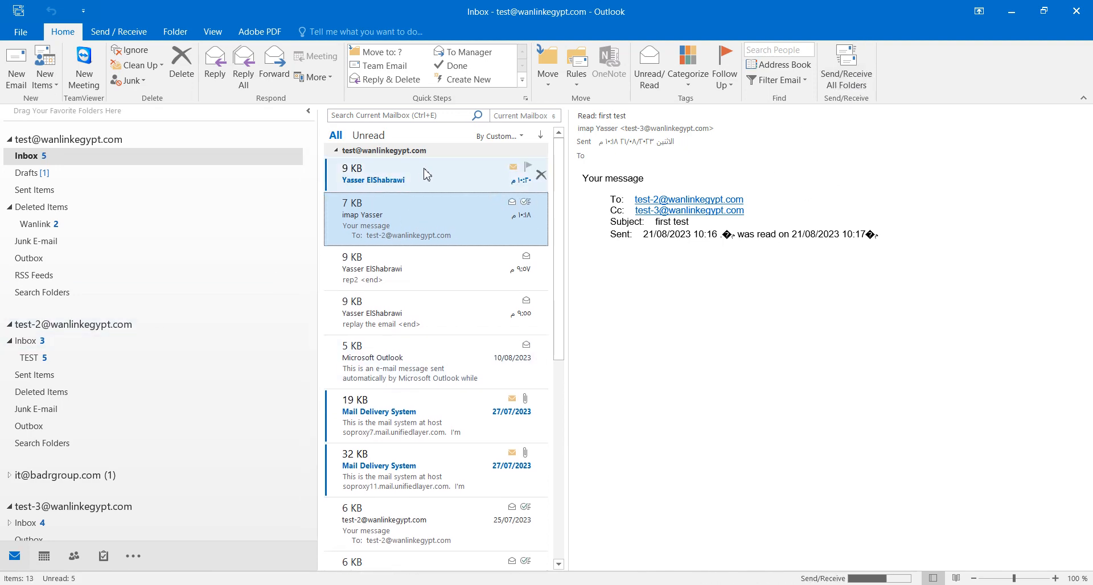
click(424, 175)
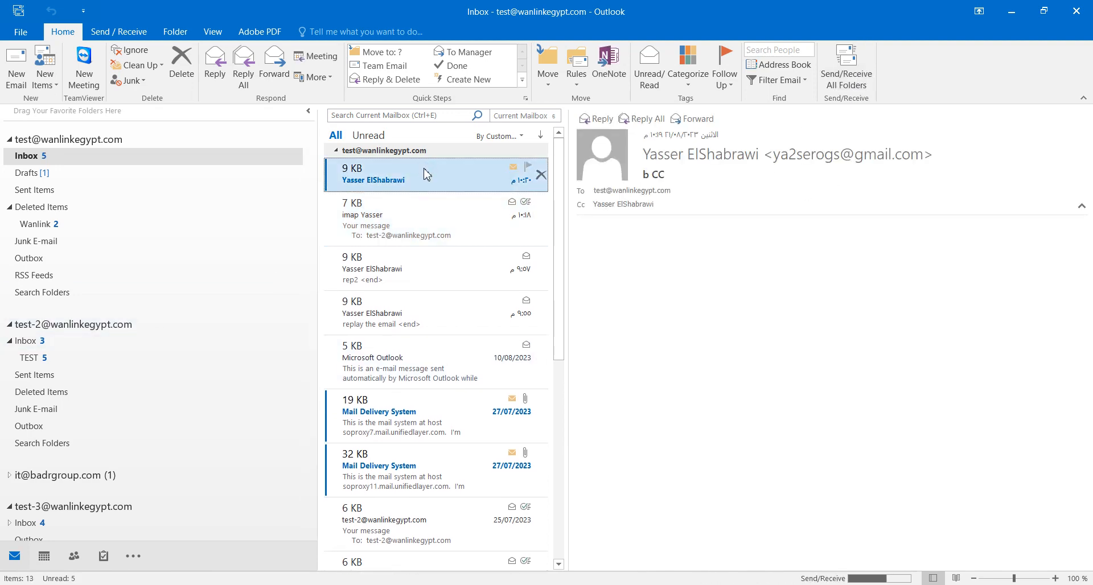
Open and discard a reply draft, then a reply-all draft, for 'b CC'.
click(216, 63)
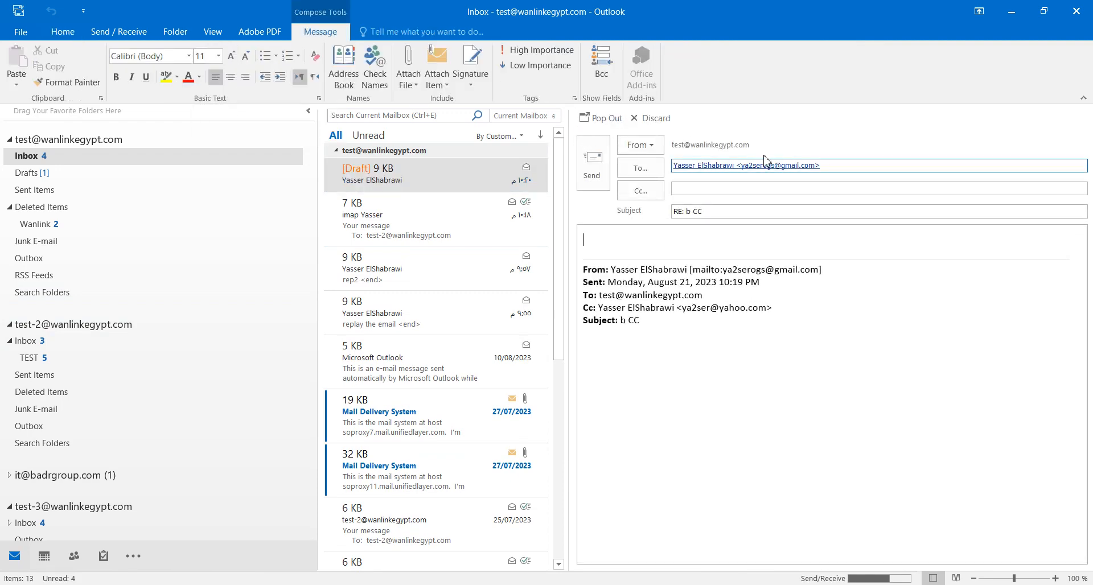
click(653, 119)
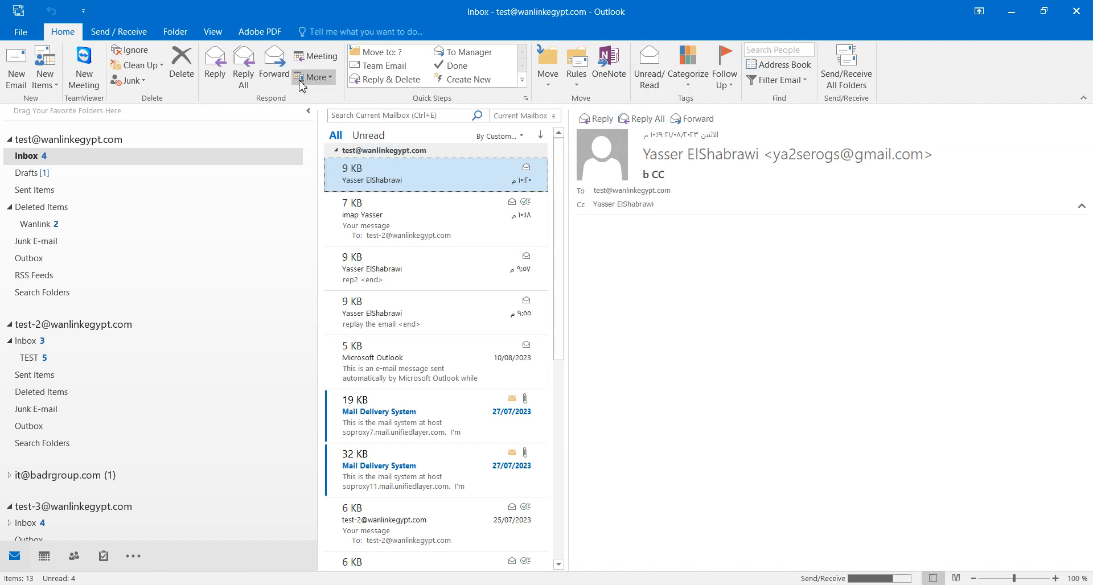
click(238, 62)
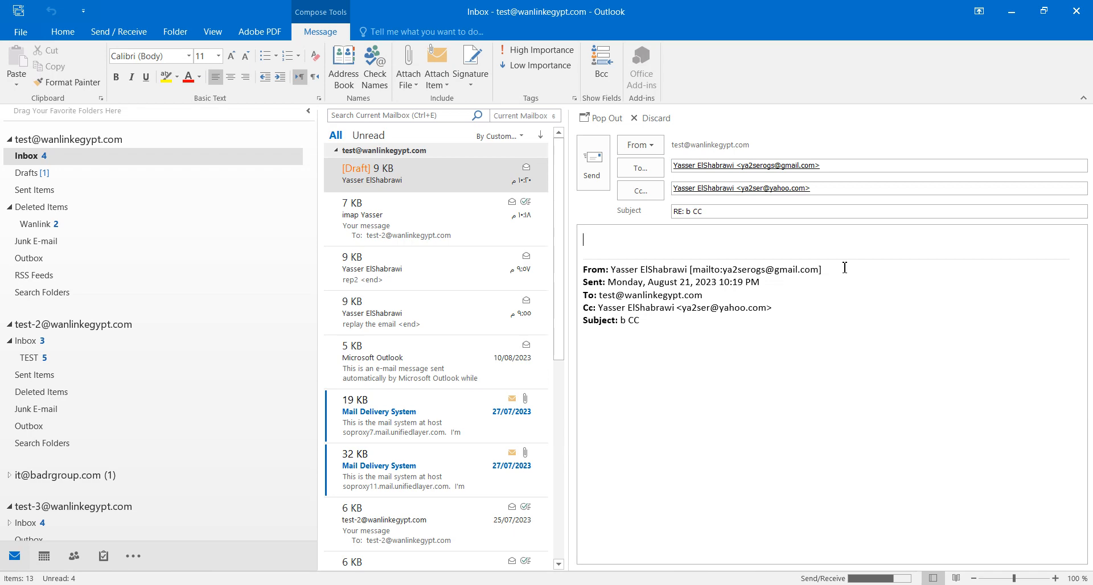
click(653, 119)
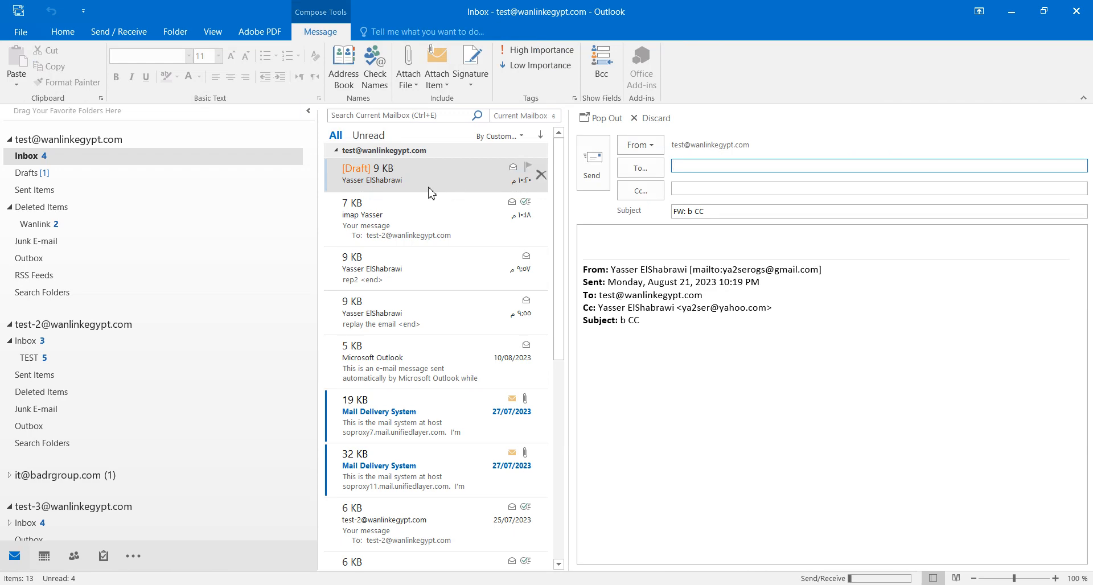
Select all the forwarded text and discard the 'FW: b CC' draft.
click(589, 254)
key(ctrl+a)
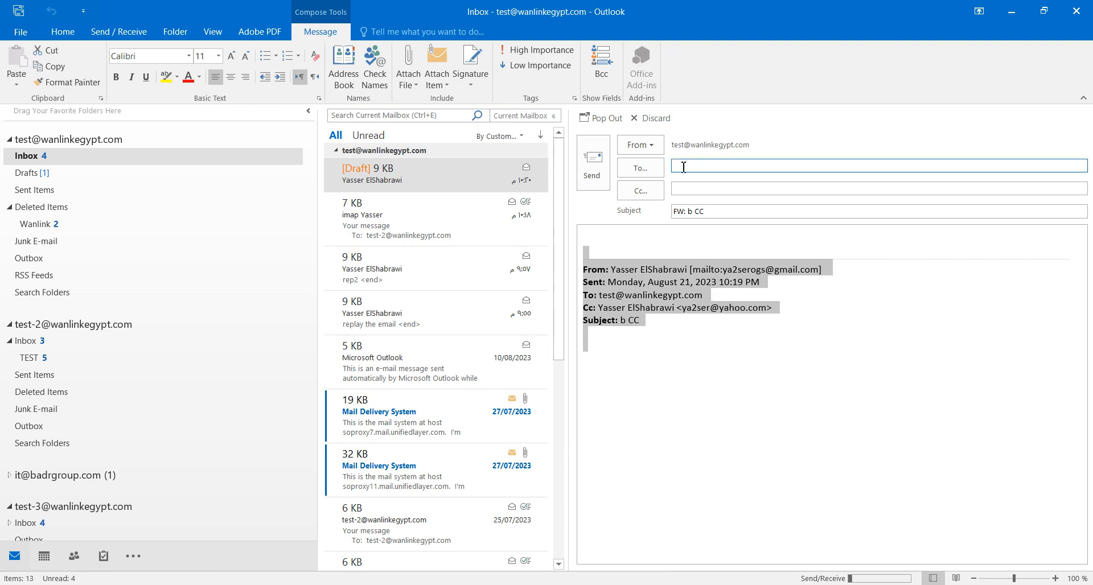
click(656, 119)
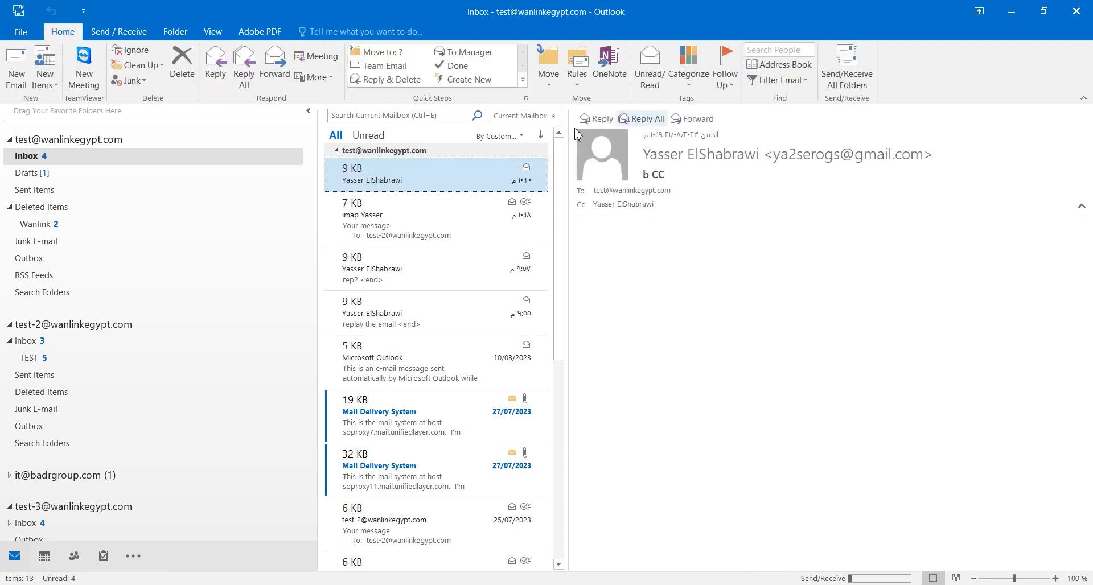
Forward 'b CC' as an attachment, then close that window without saving.
click(333, 77)
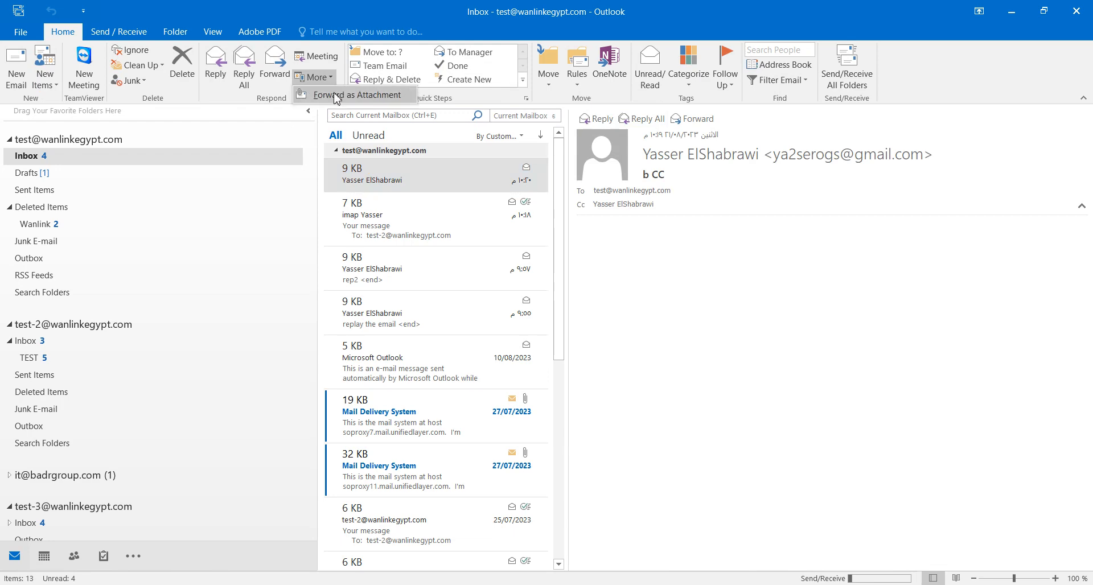
click(336, 96)
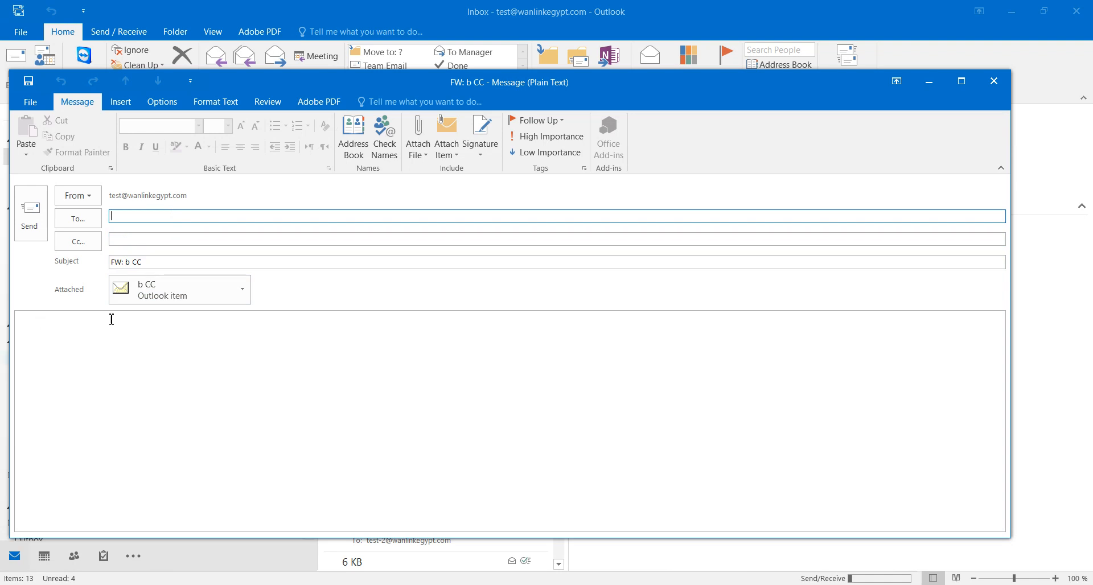
click(1001, 89)
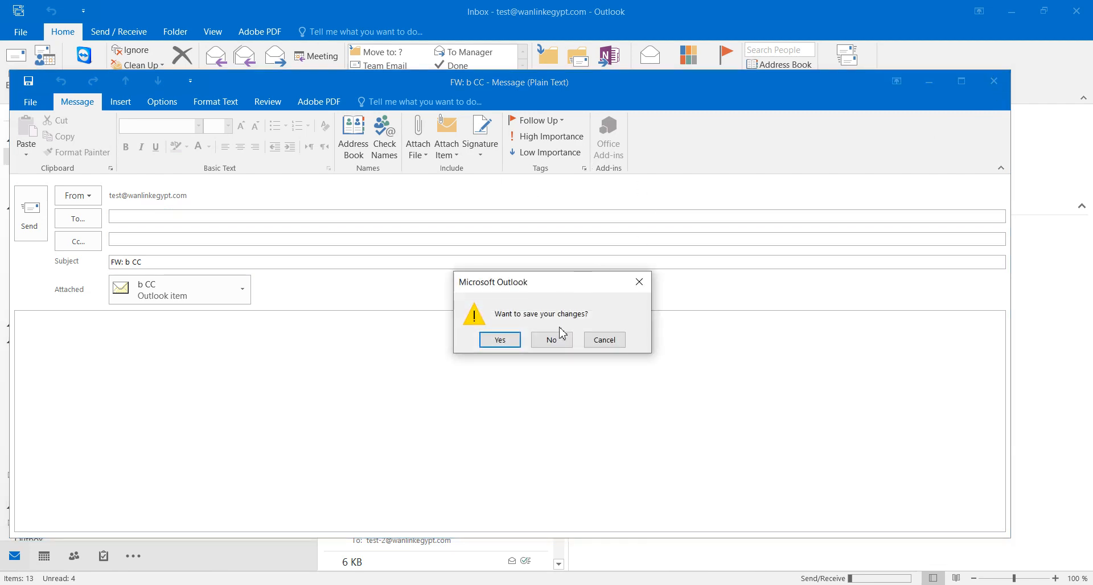
click(560, 340)
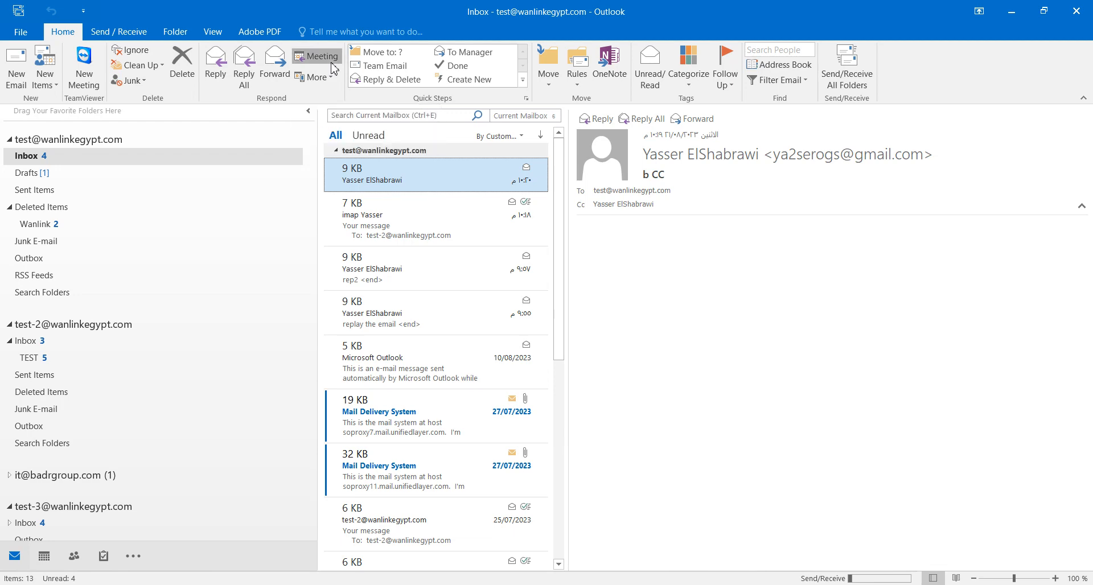
click(332, 64)
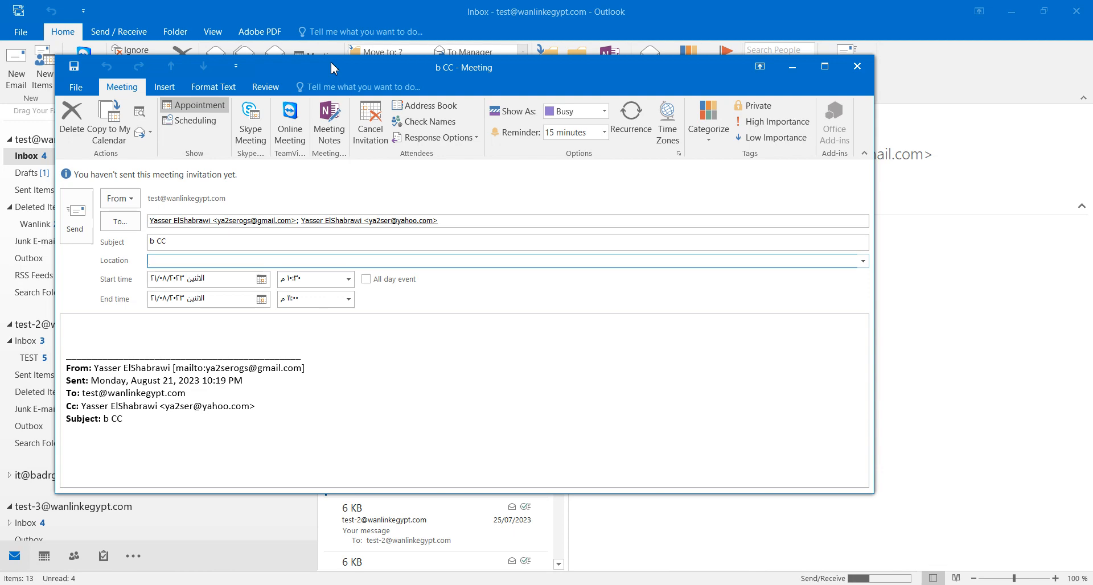
click(860, 68)
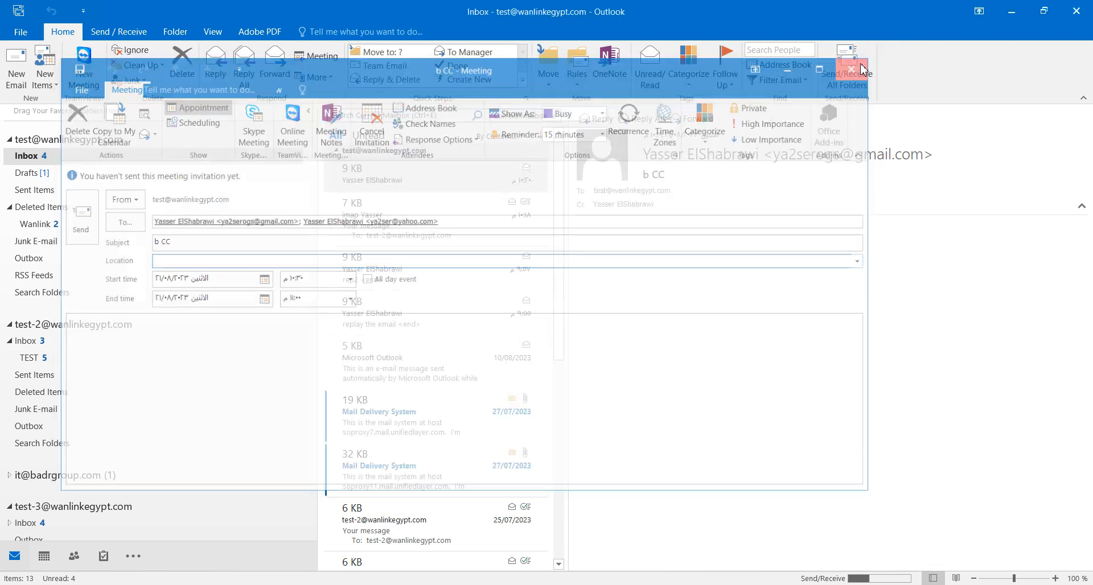